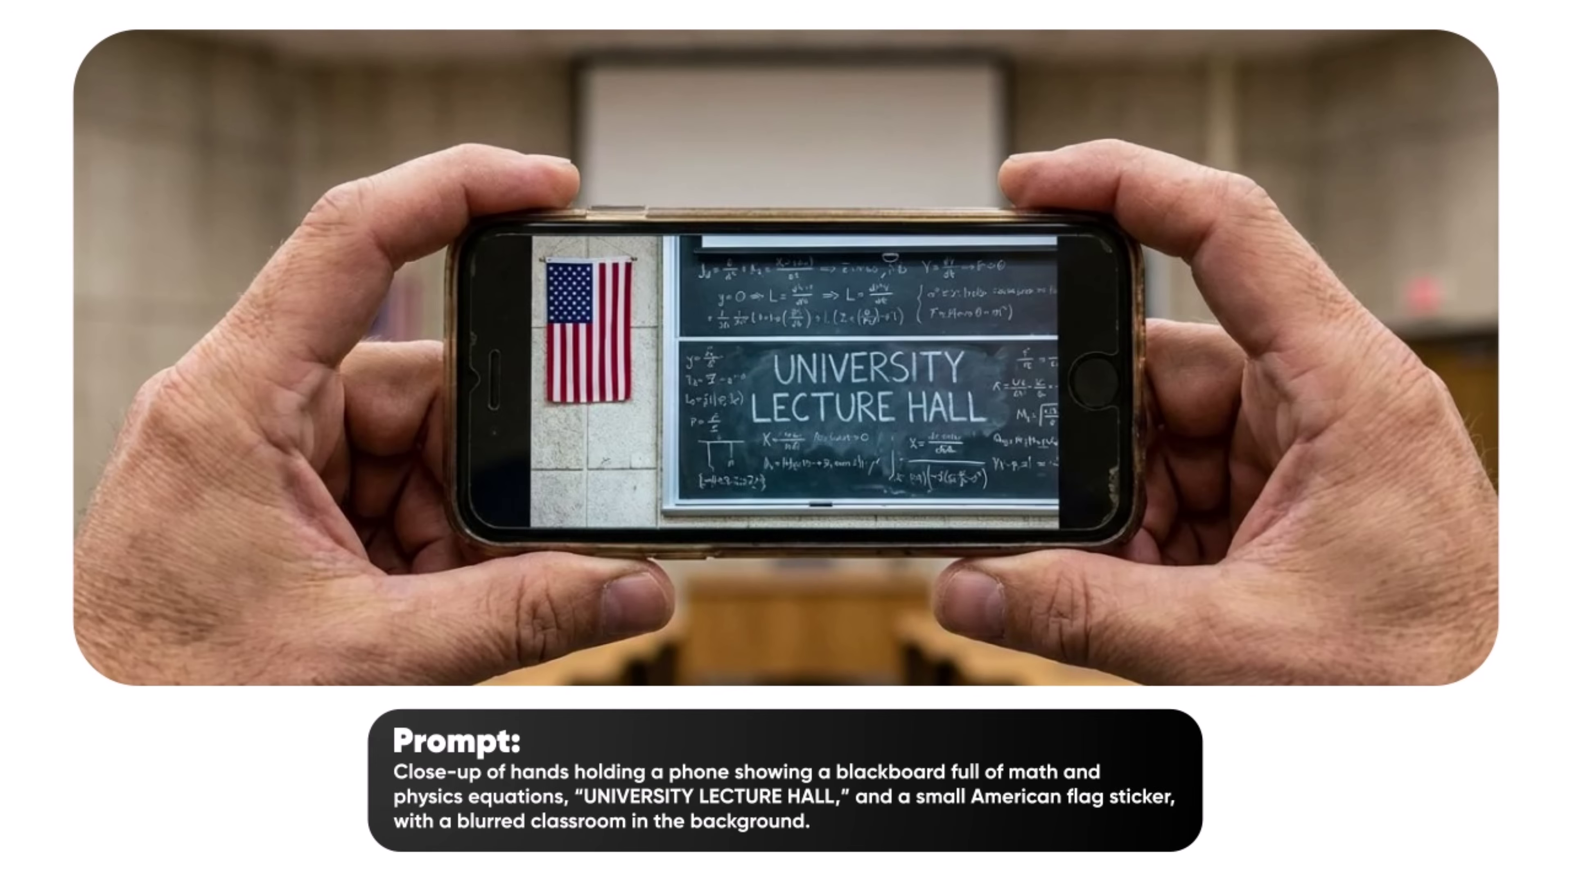
# - Play the animated version of the lecture-hall phone example slide
pyautogui.click(632, 764)
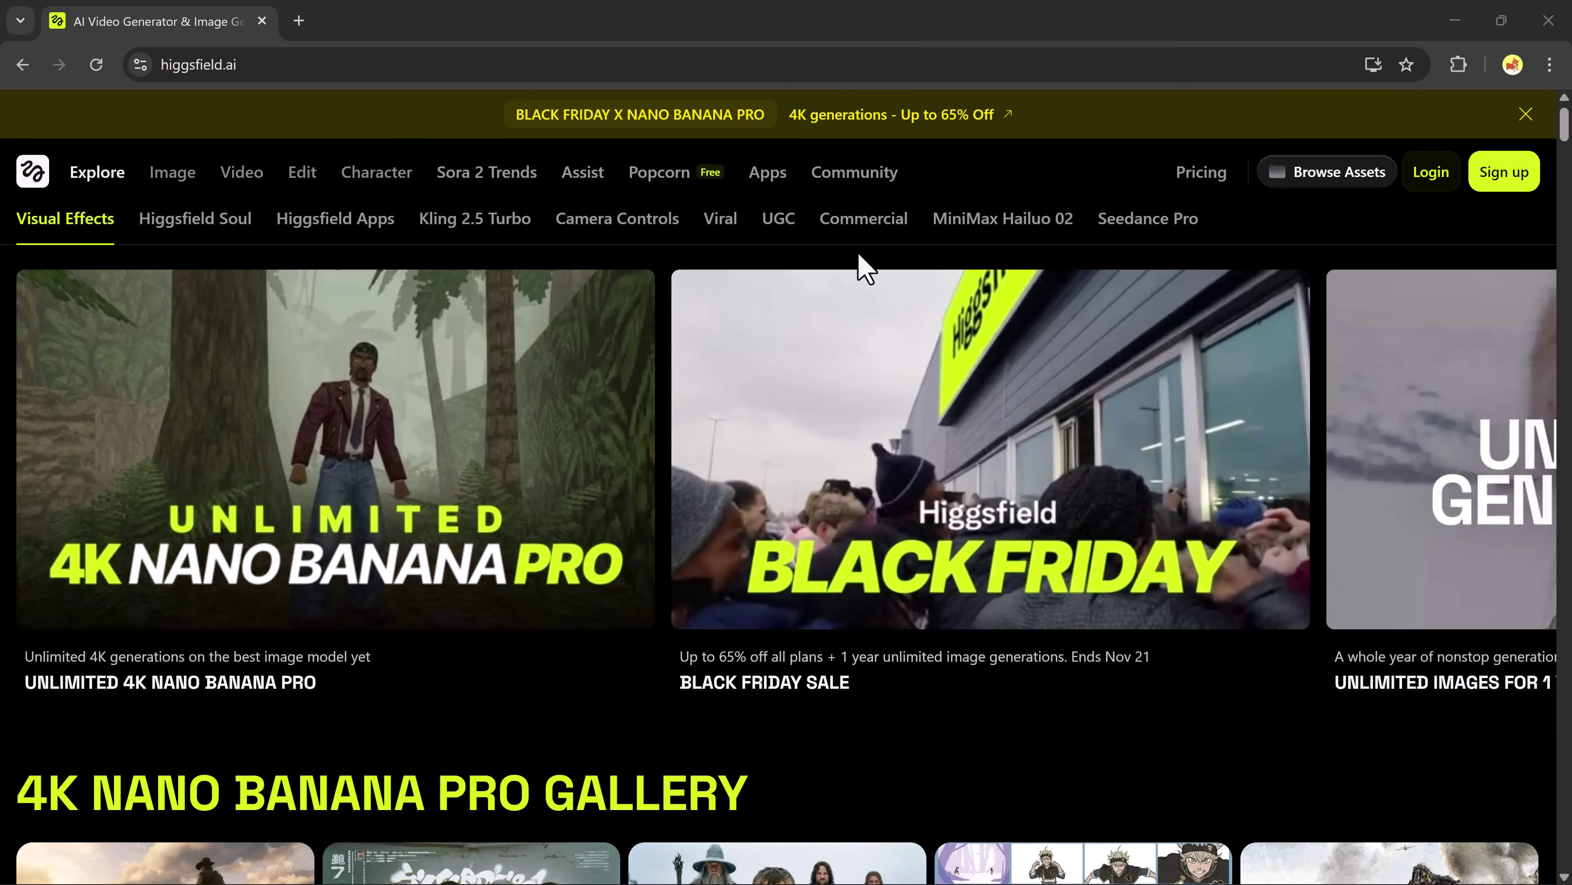
# - Scroll down through the 4K Nano Banana Pro gallery examples
pyautogui.scroll(-5, 865, 268)
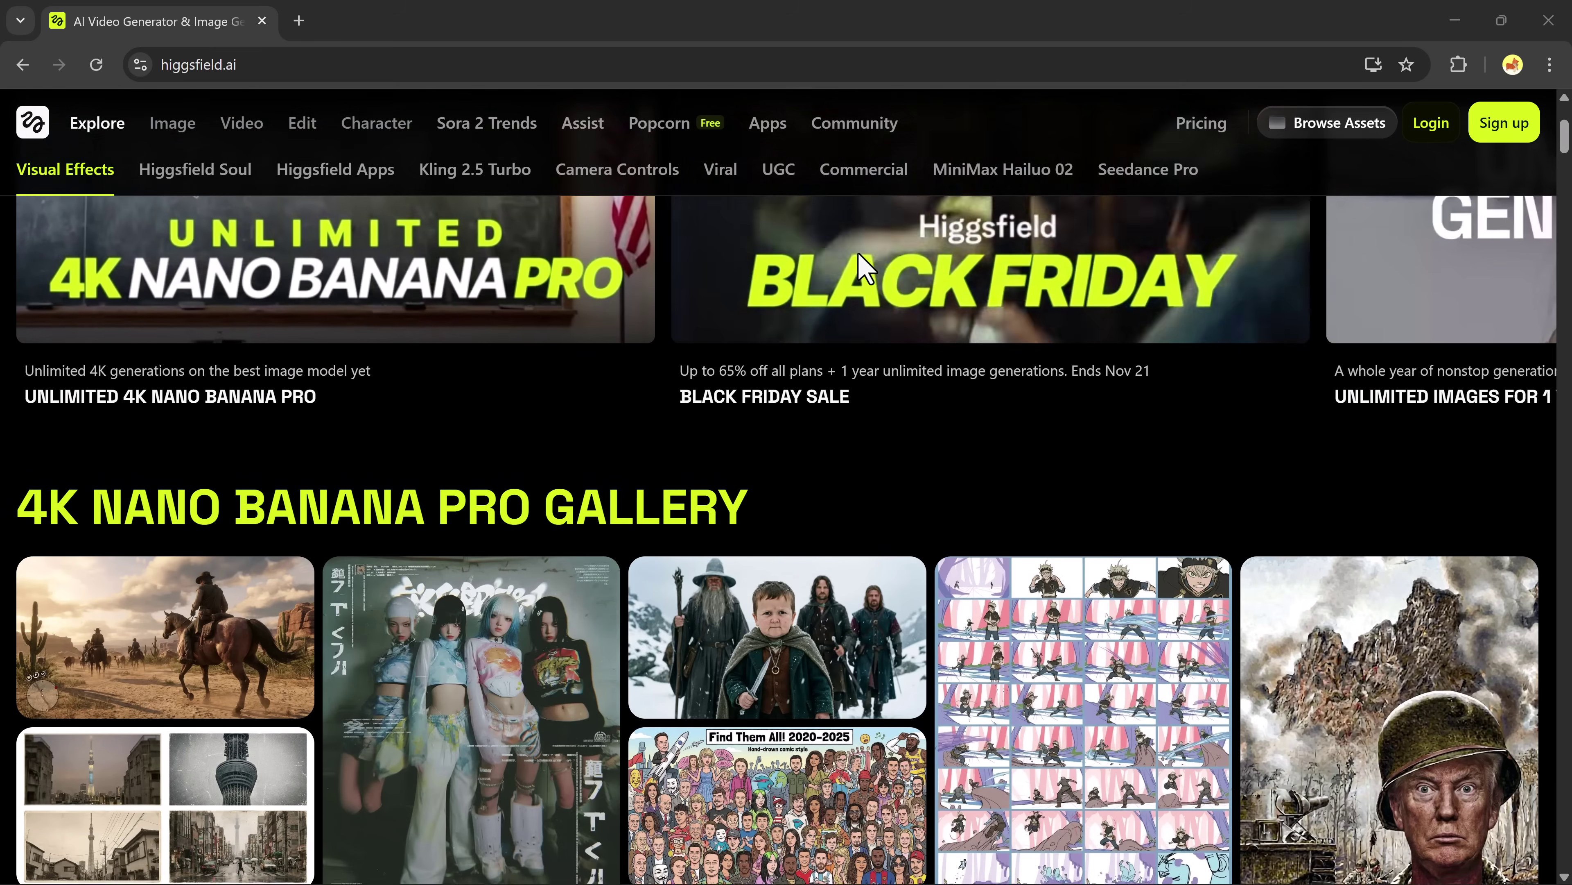
pyautogui.scroll(-5, 865, 267)
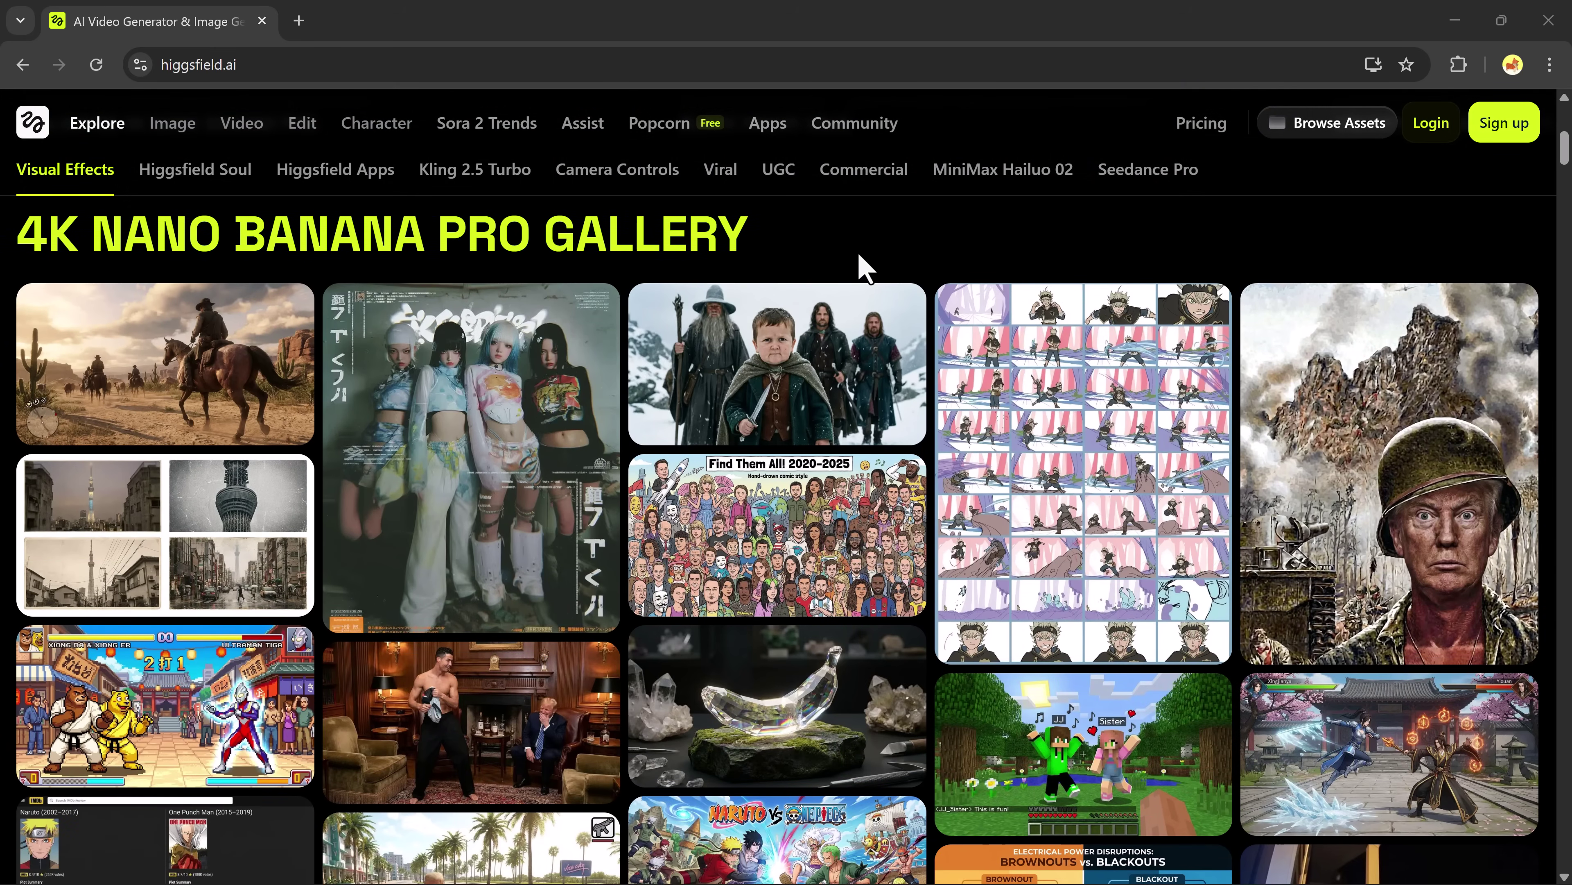
pyautogui.scroll(-7, 865, 267)
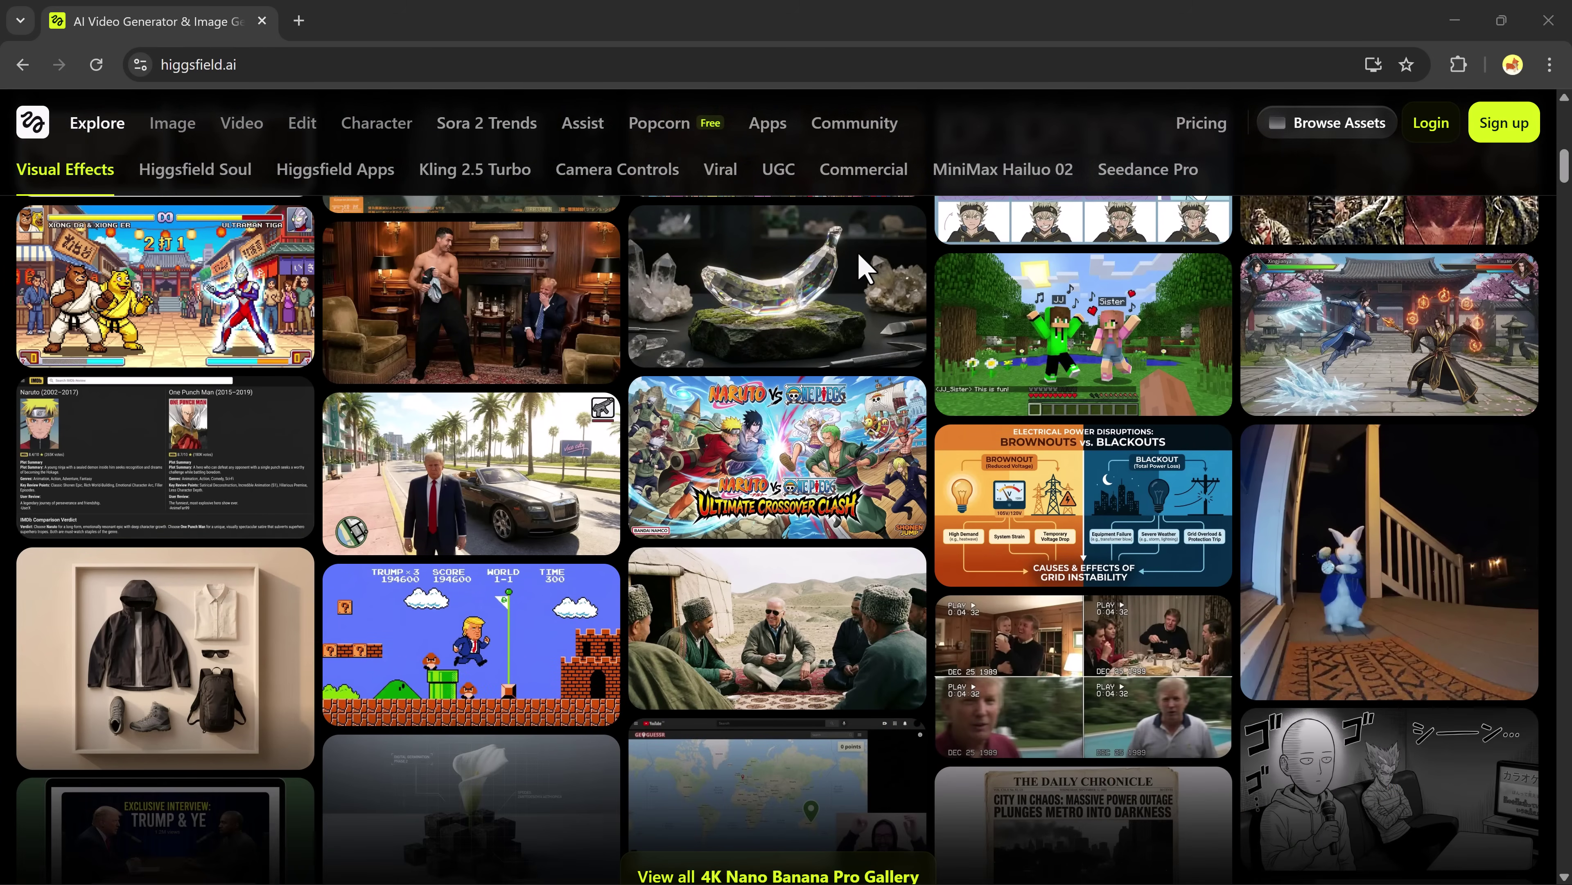
pyautogui.scroll(-5, 865, 268)
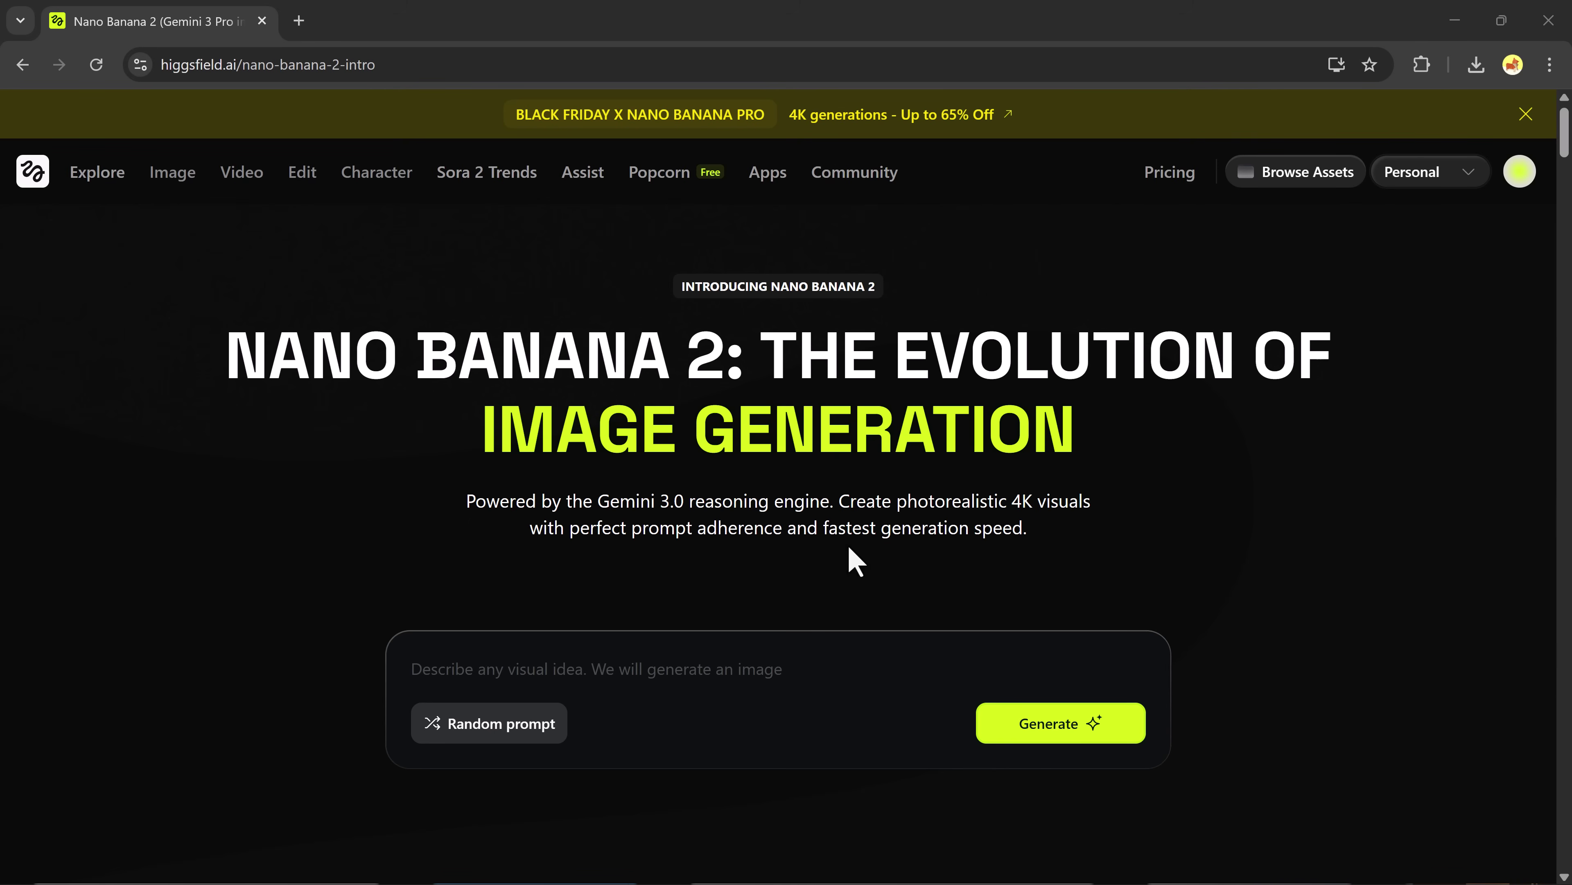
# - Load a random wet black sports-car-hood macro prompt and send it to the image generator
pyautogui.click(620, 675)
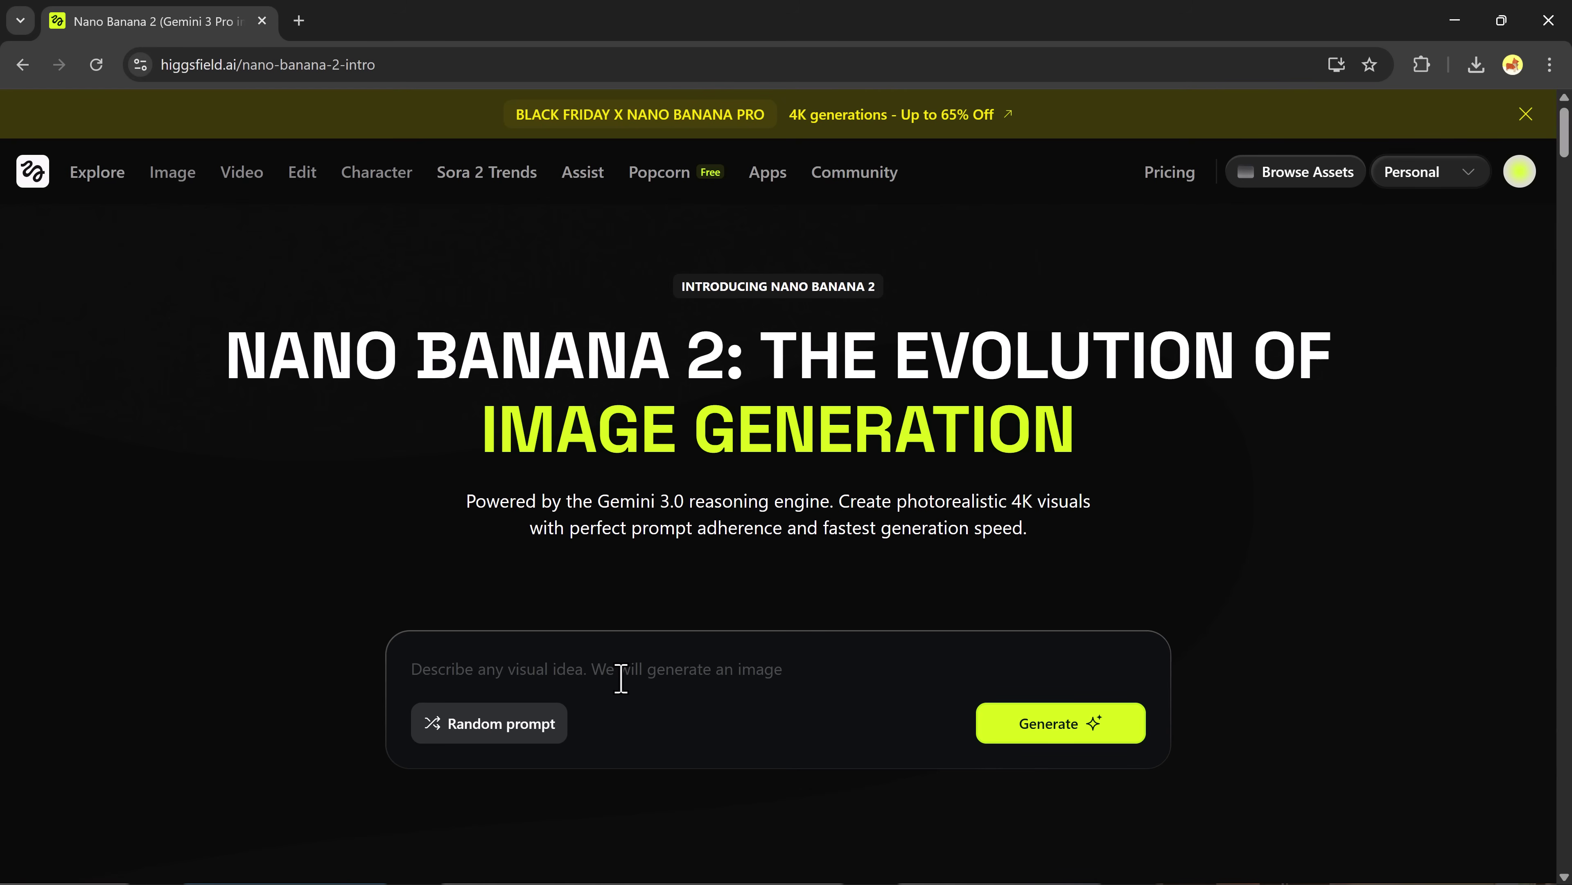
pyautogui.write('A futuristic soldier sliding under laser beams in a neon city, sparks flying, high-energy action frame.')
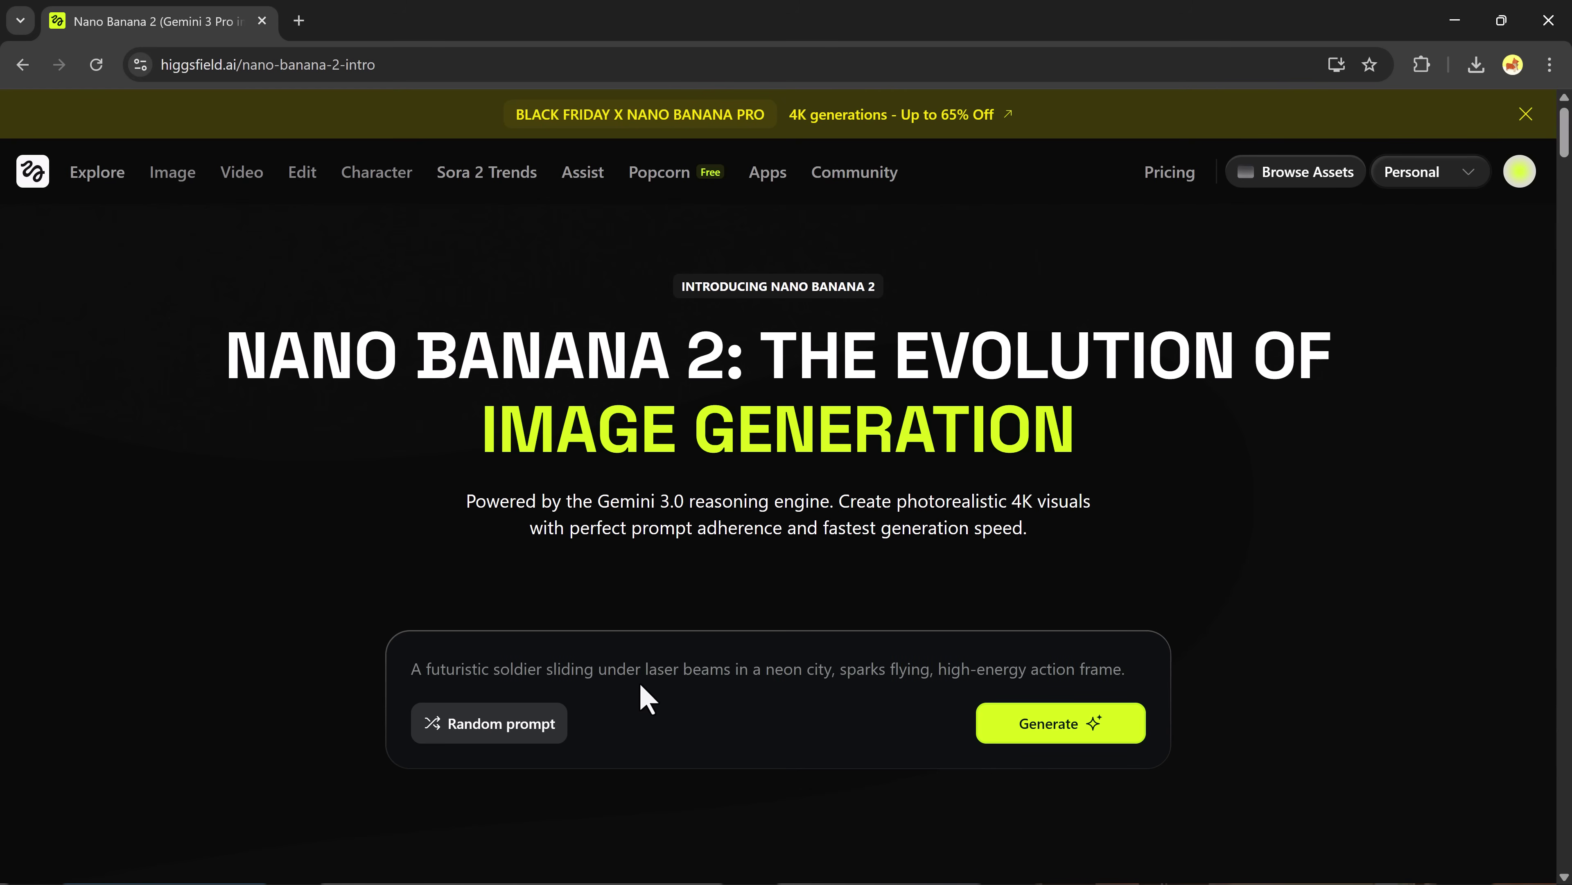
pyautogui.click(530, 725)
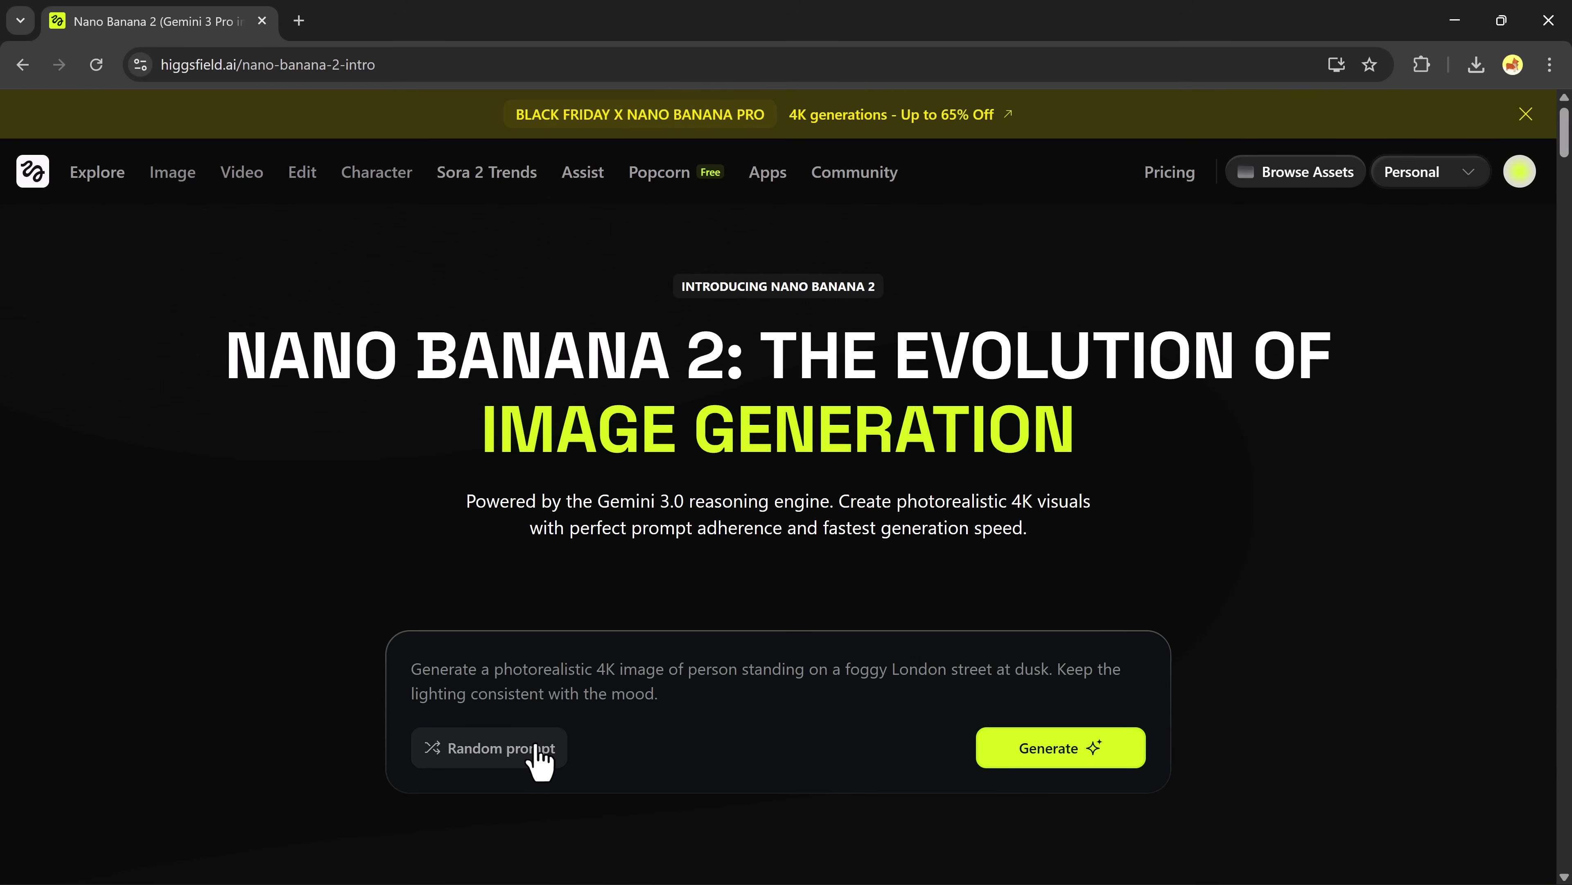
pyautogui.click(534, 749)
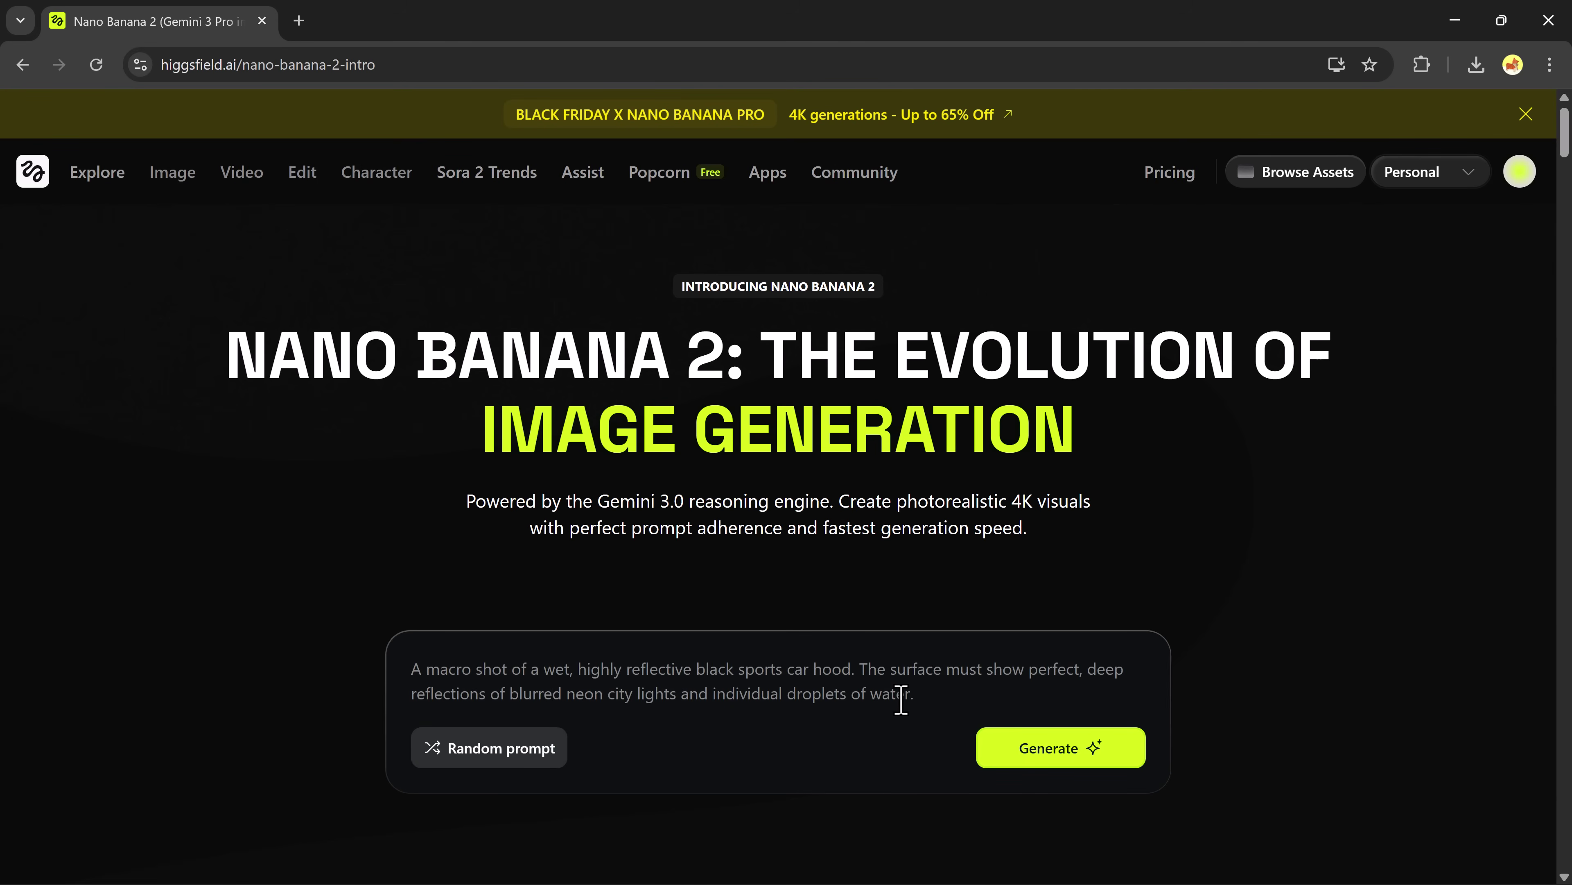
pyautogui.scroll(-3, 901, 700)
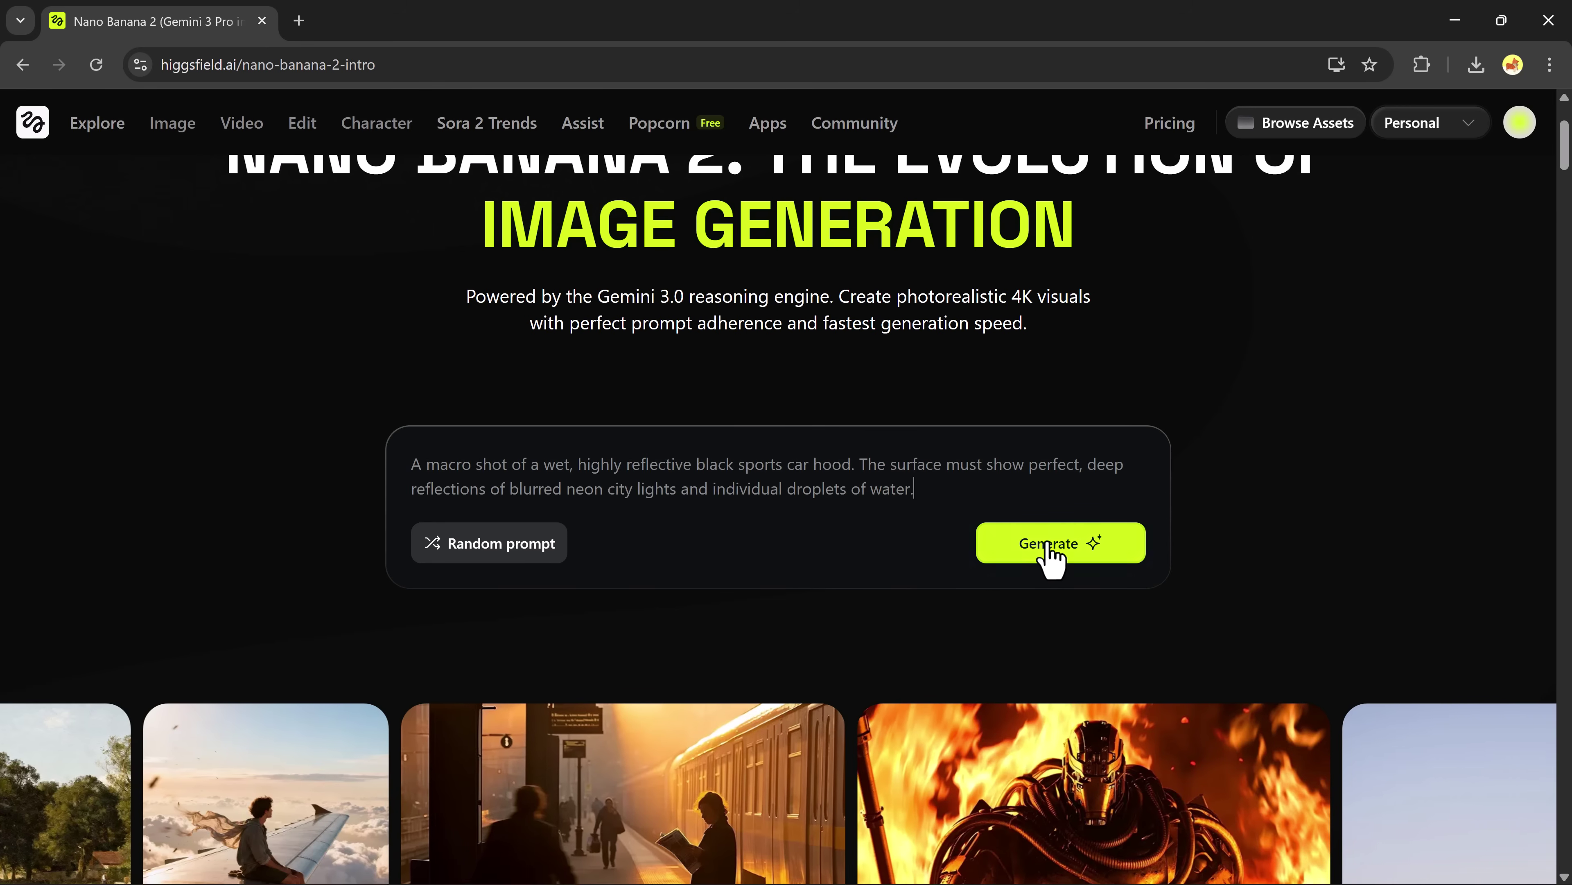
pyautogui.click(1053, 560)
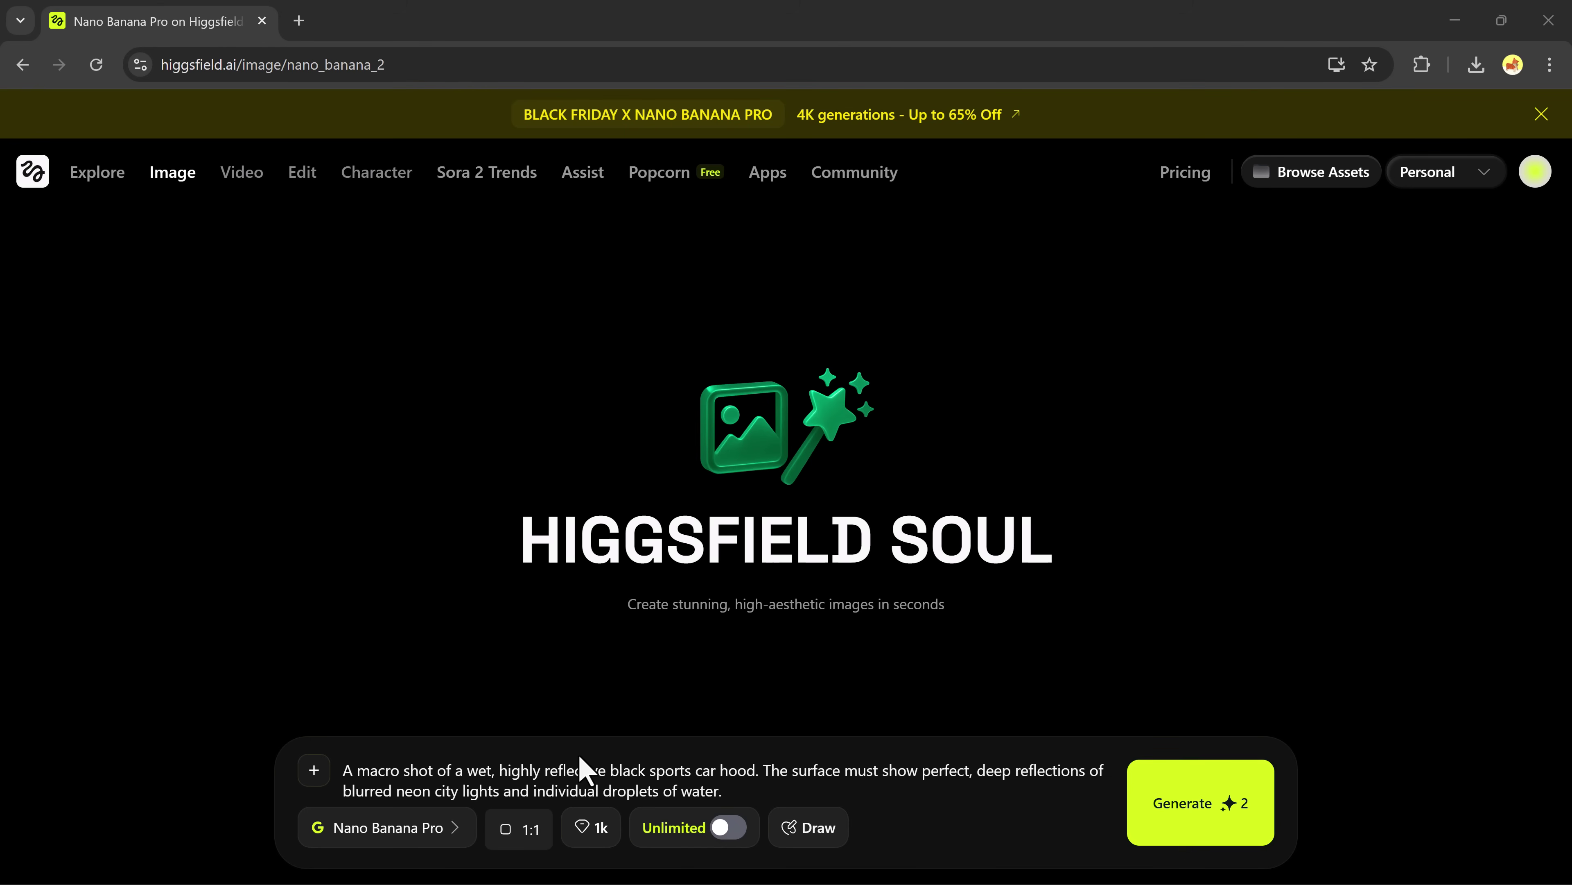
# - Set the car-hood prompt to 3:2 aspect ratio and 4k quality, then generate it
pyautogui.click(564, 771)
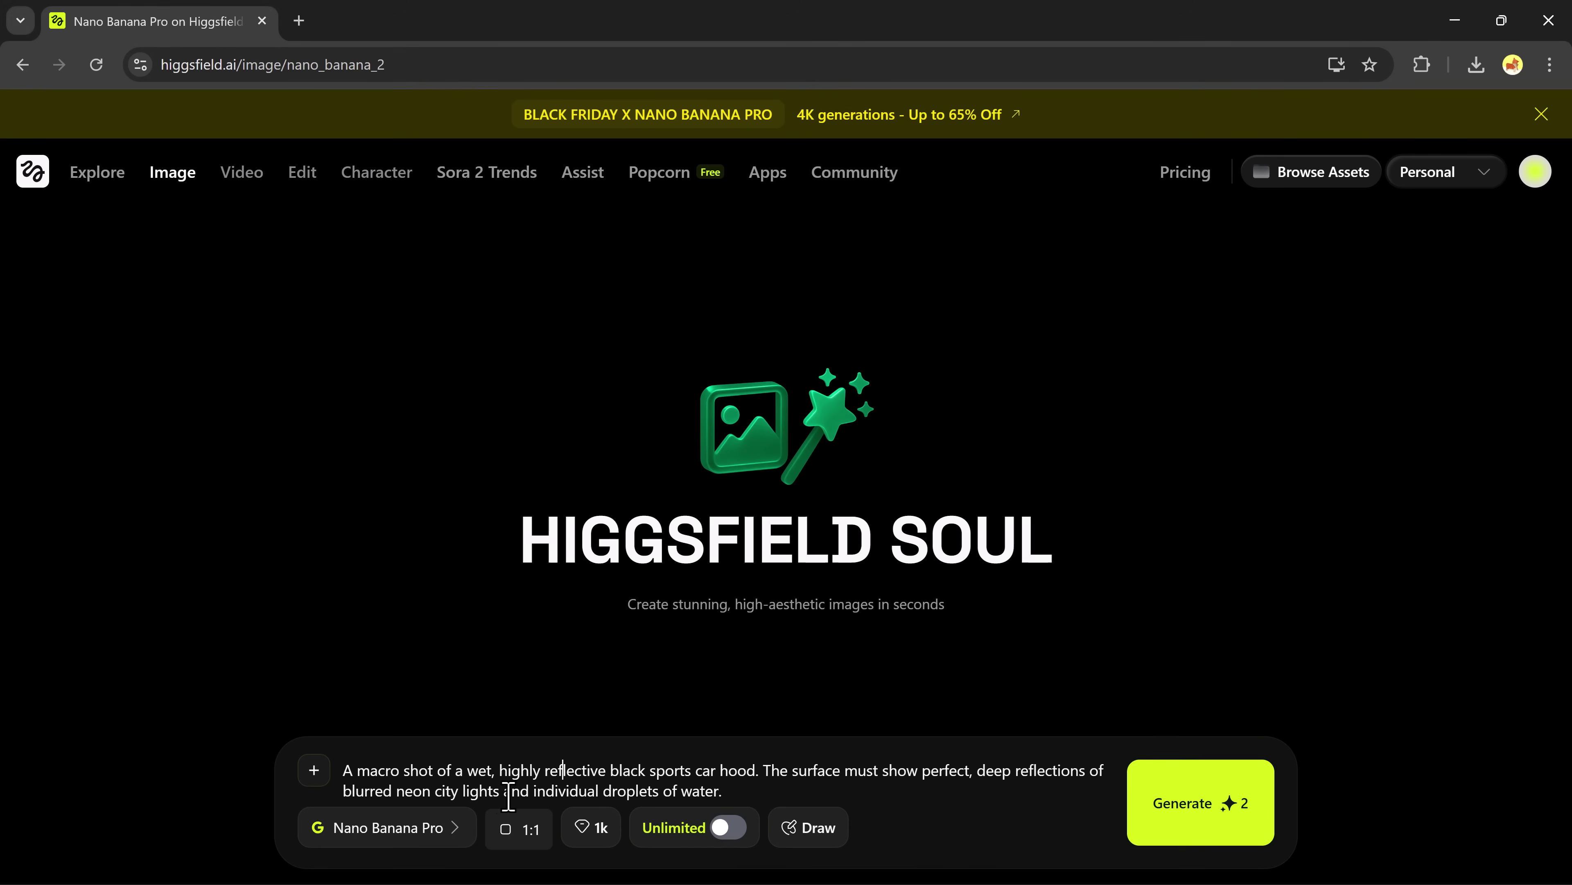
pyautogui.click(469, 831)
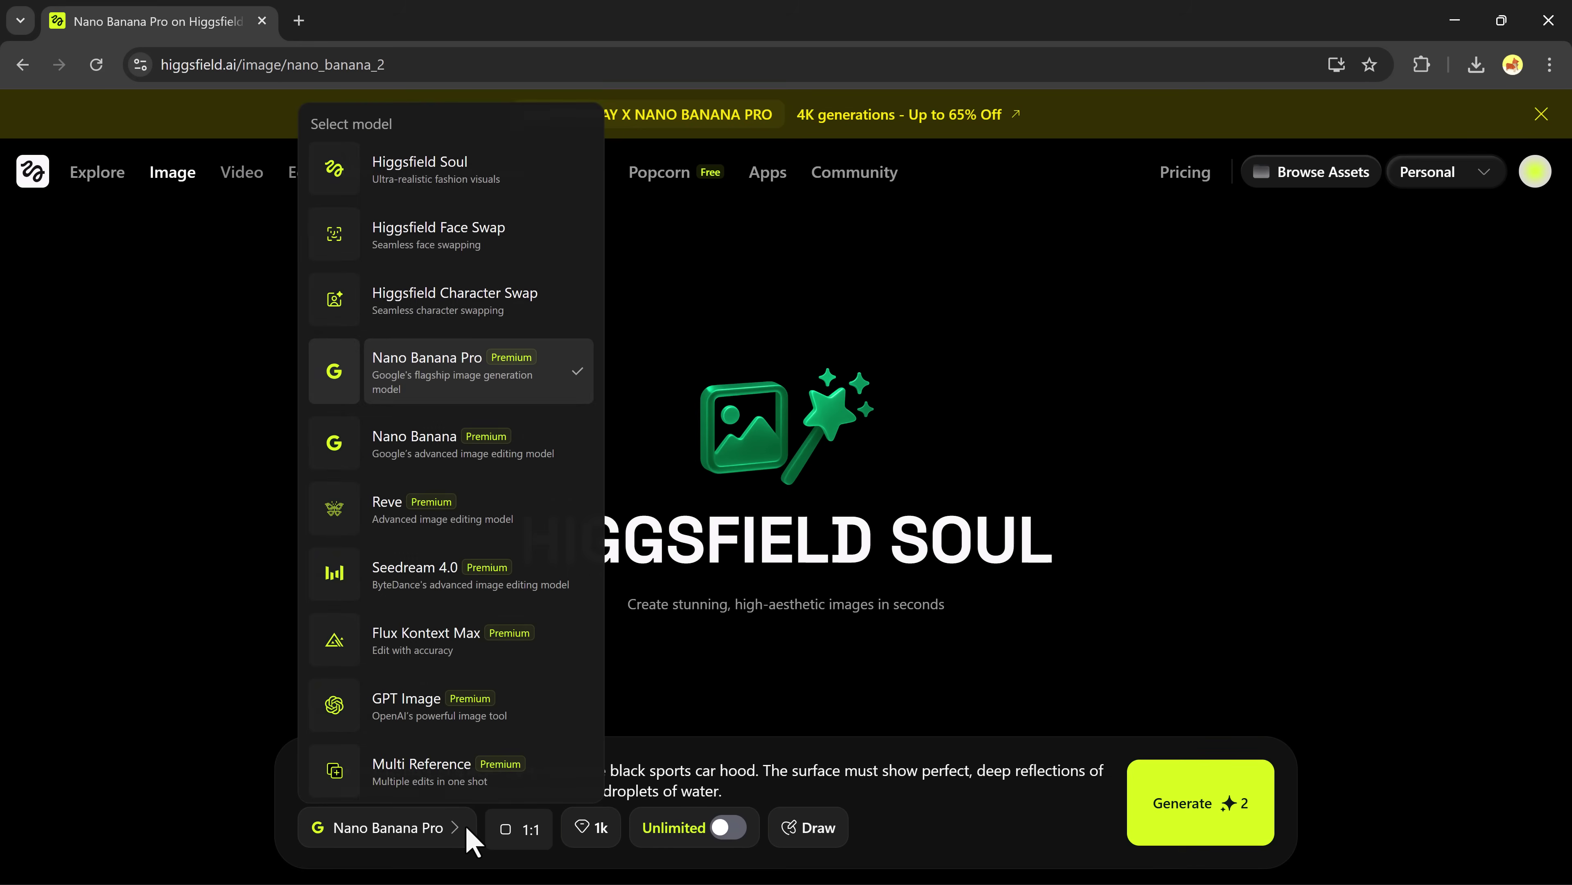
pyautogui.click(502, 833)
pyautogui.click(534, 833)
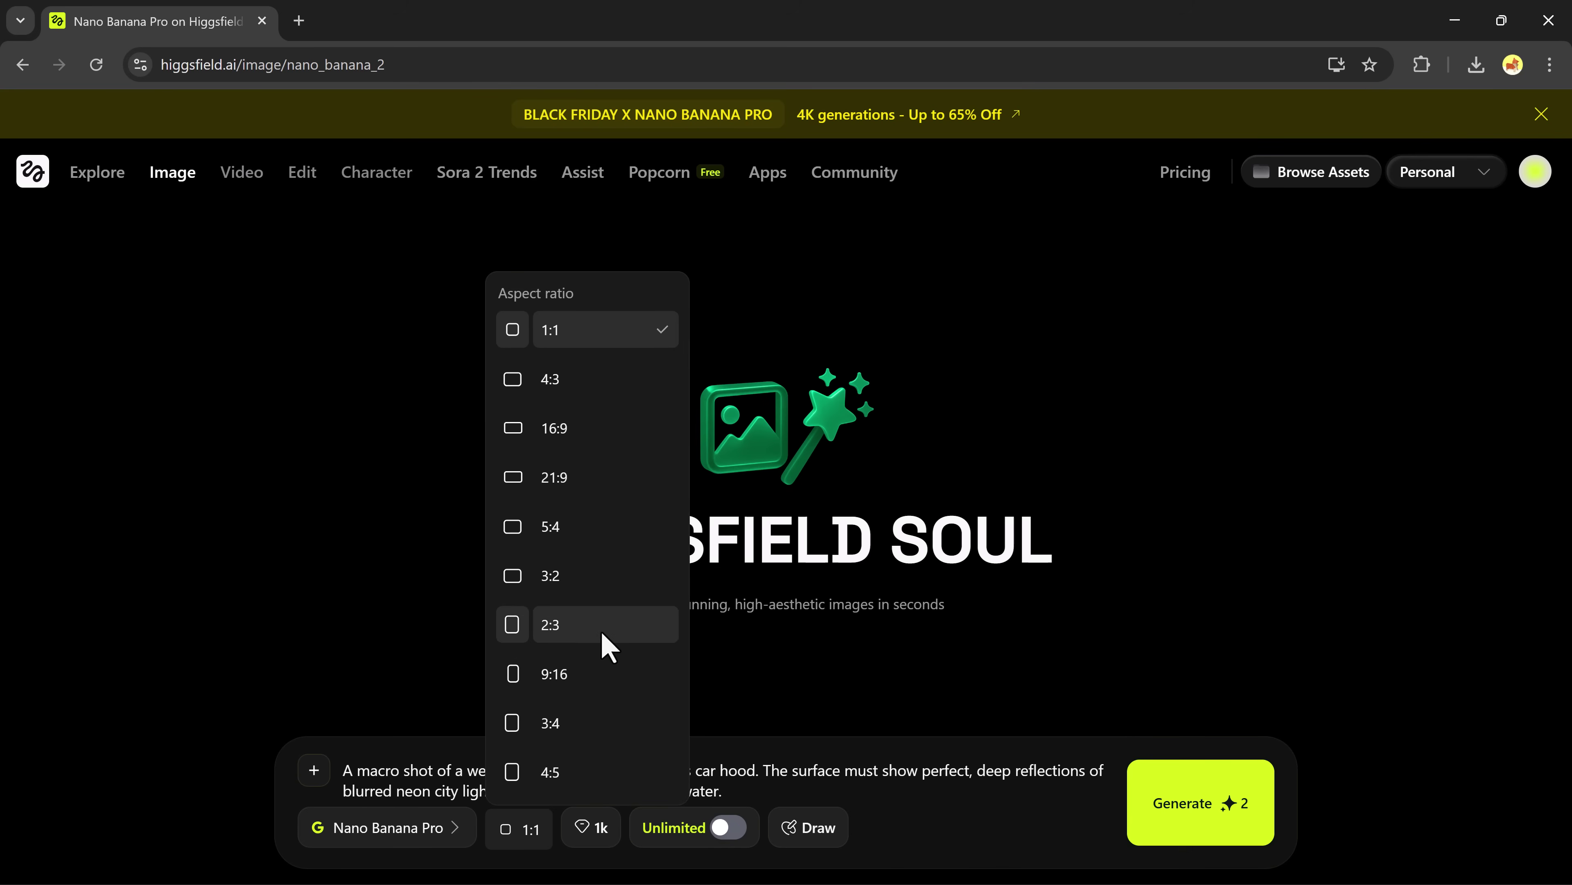
pyautogui.click(597, 579)
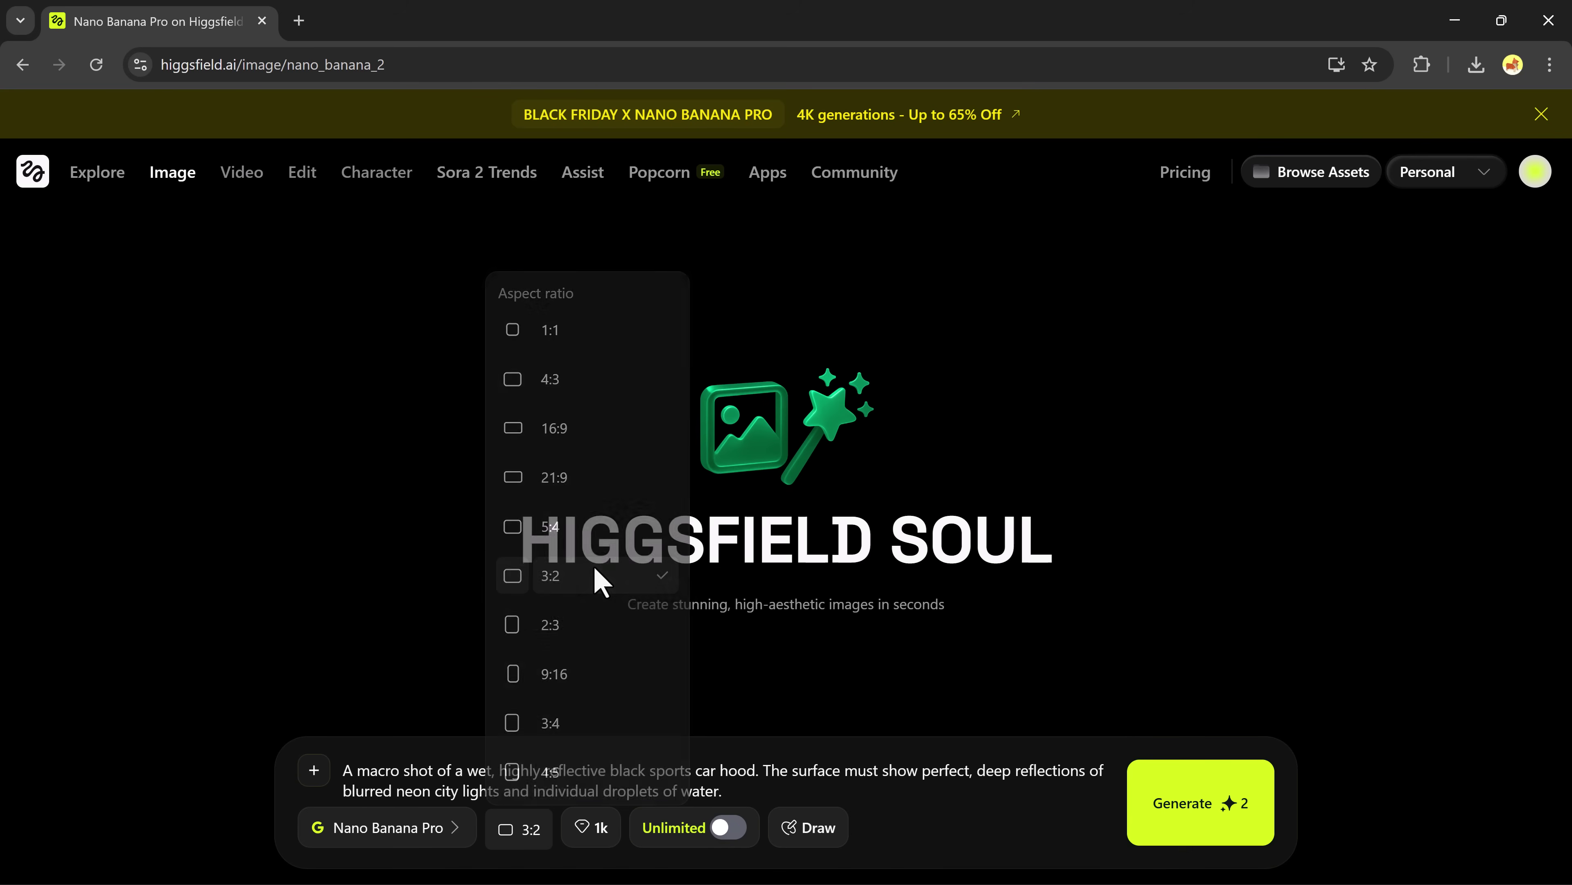
pyautogui.click(599, 842)
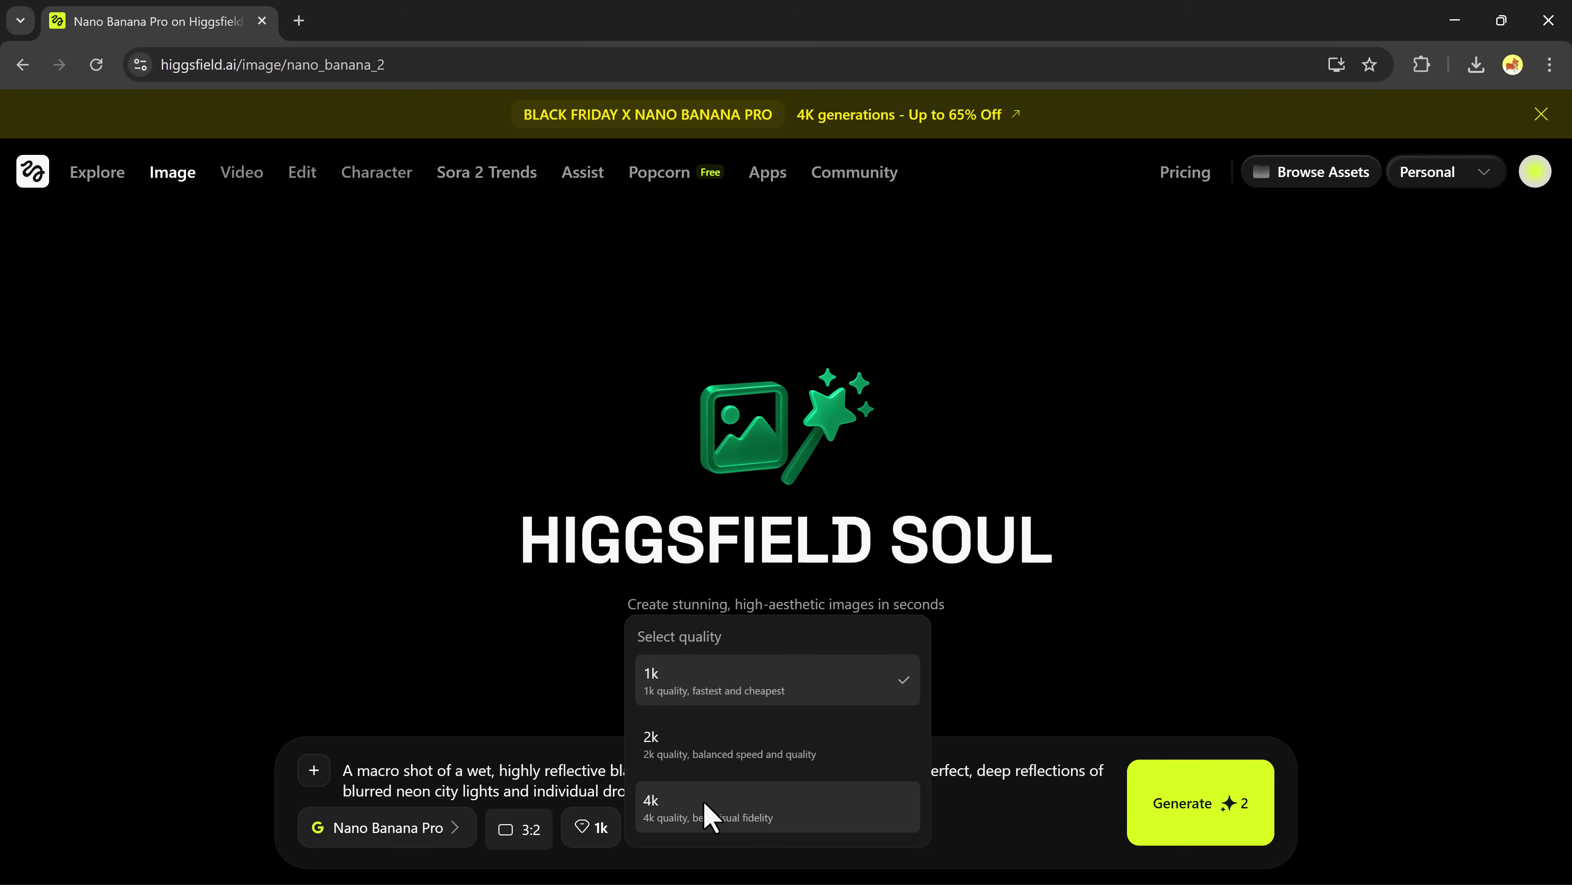
pyautogui.click(710, 815)
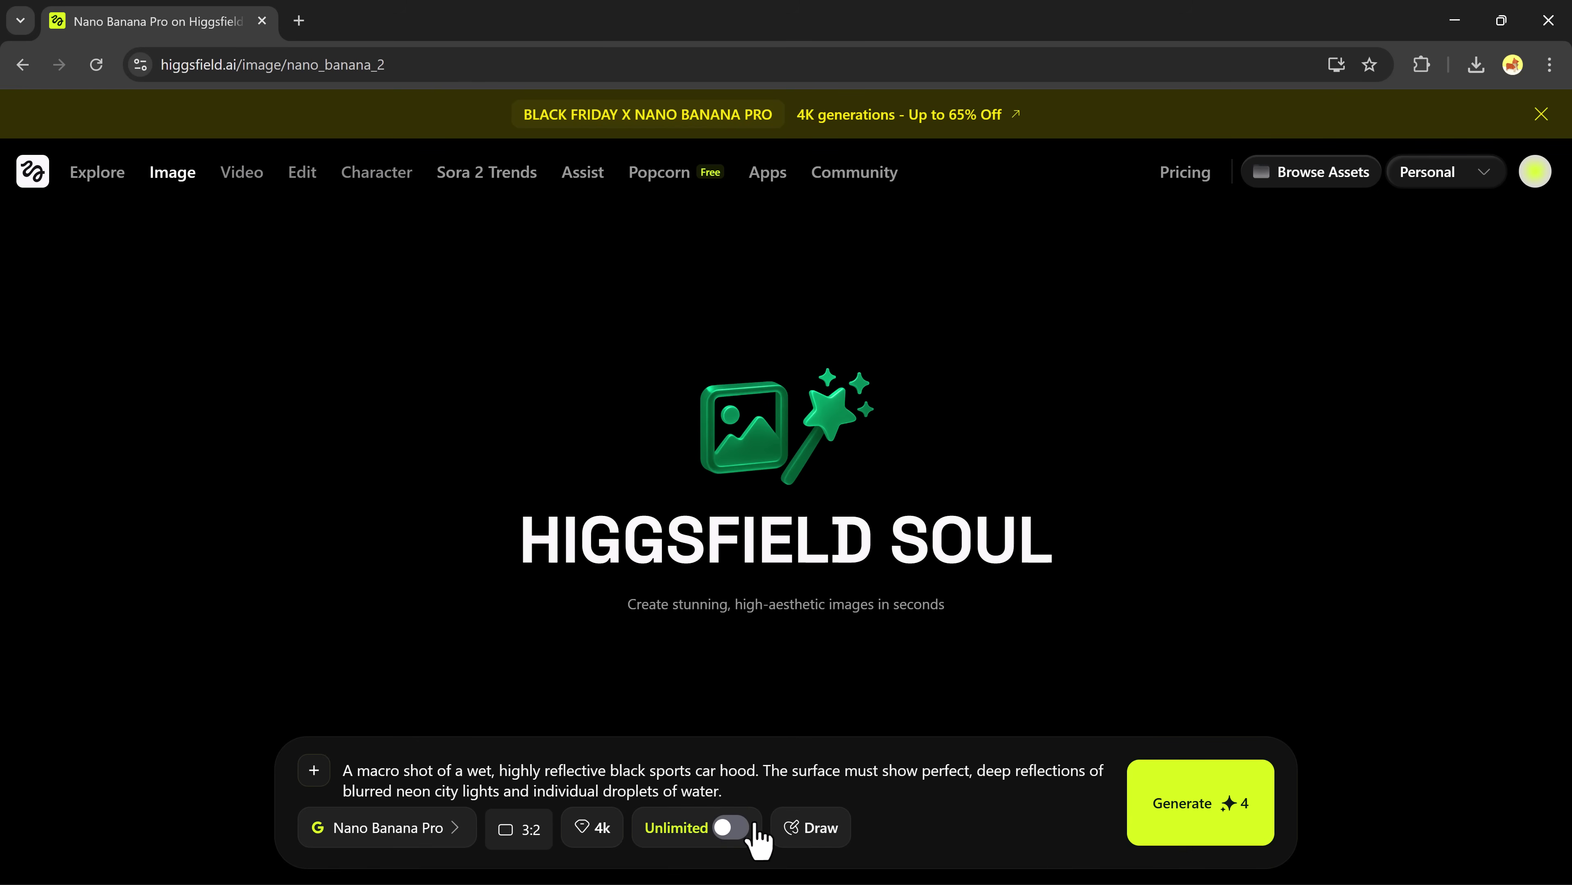
pyautogui.click(1194, 824)
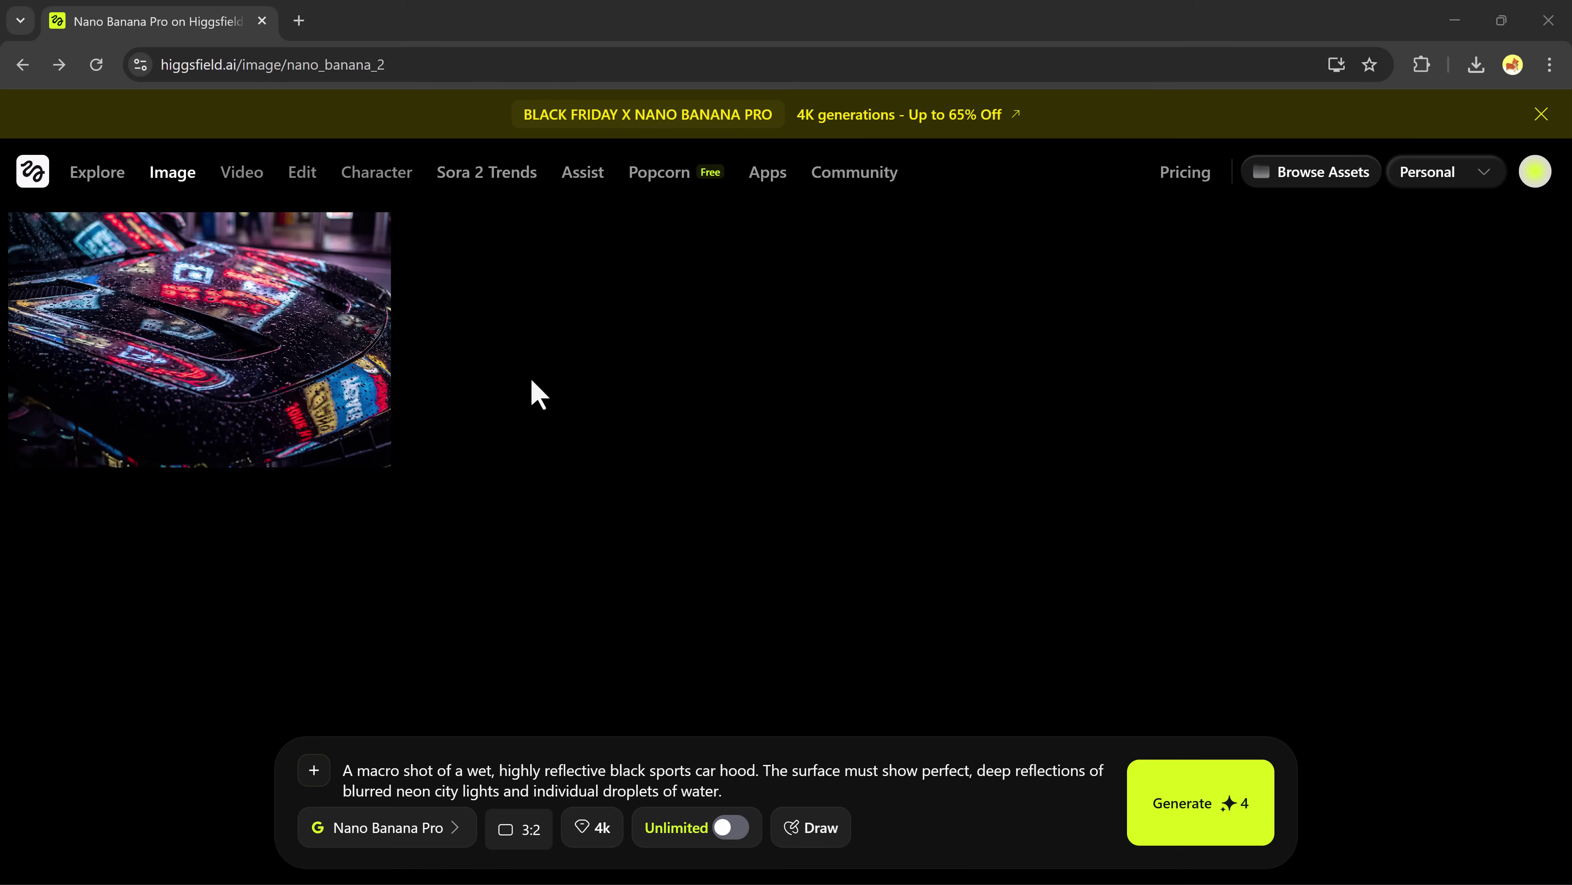
# - Wait for the rain-beaded car hood image with neon reflections to finish rendering
pyautogui.moveTo(241, 378)
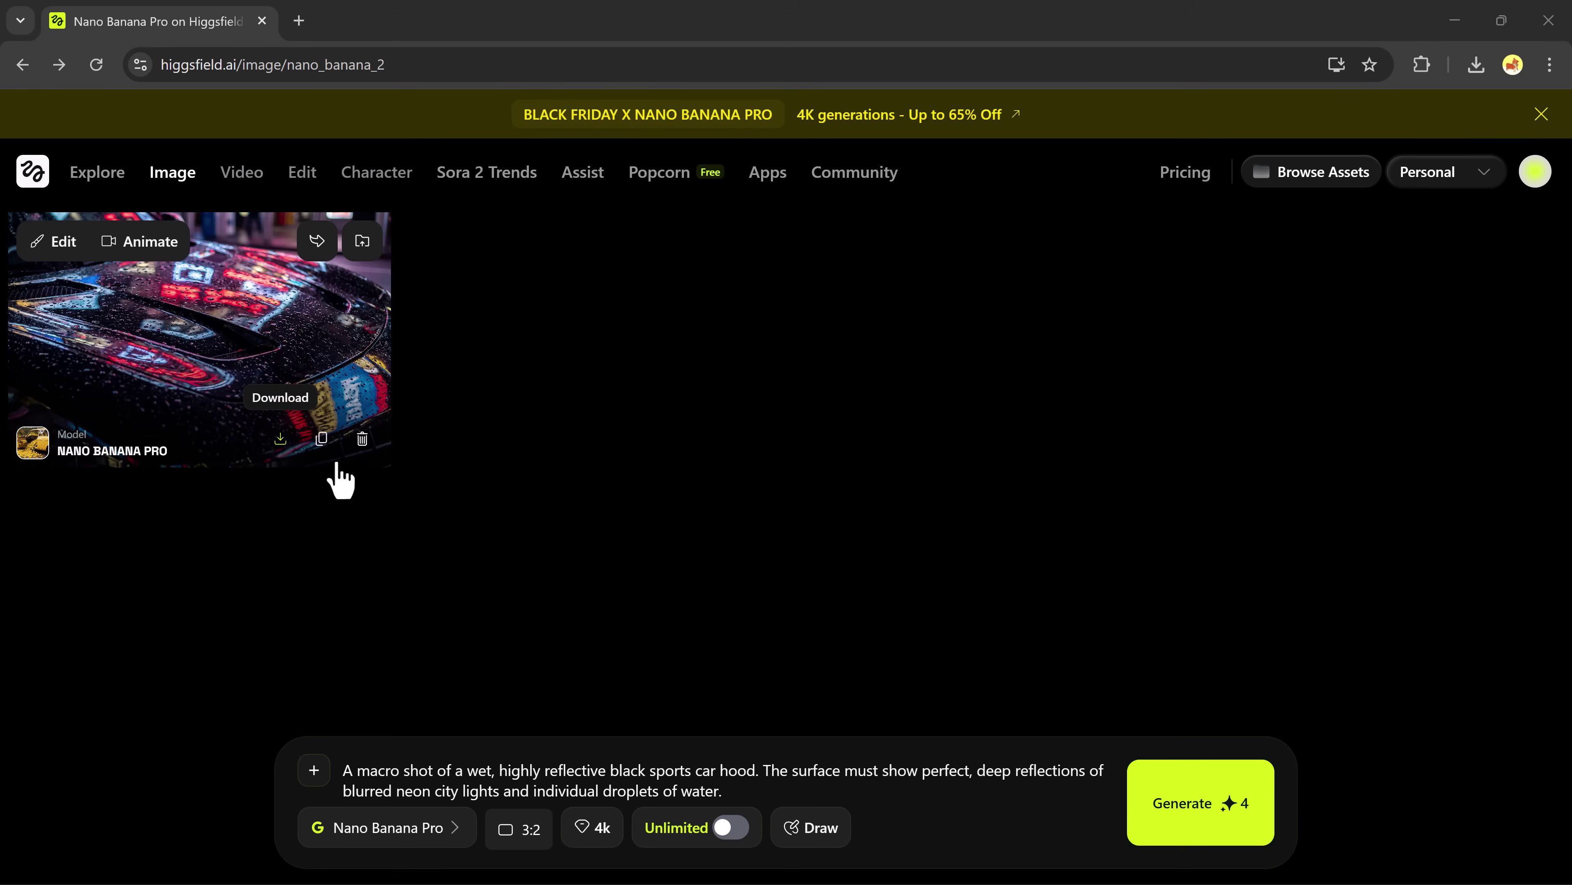
# - Clear the old car-hood prompt and upload image 324 as a reference picture
pyautogui.tripleClick(474, 784)
pyautogui.press('BackSpace')
pyautogui.click(314, 770)
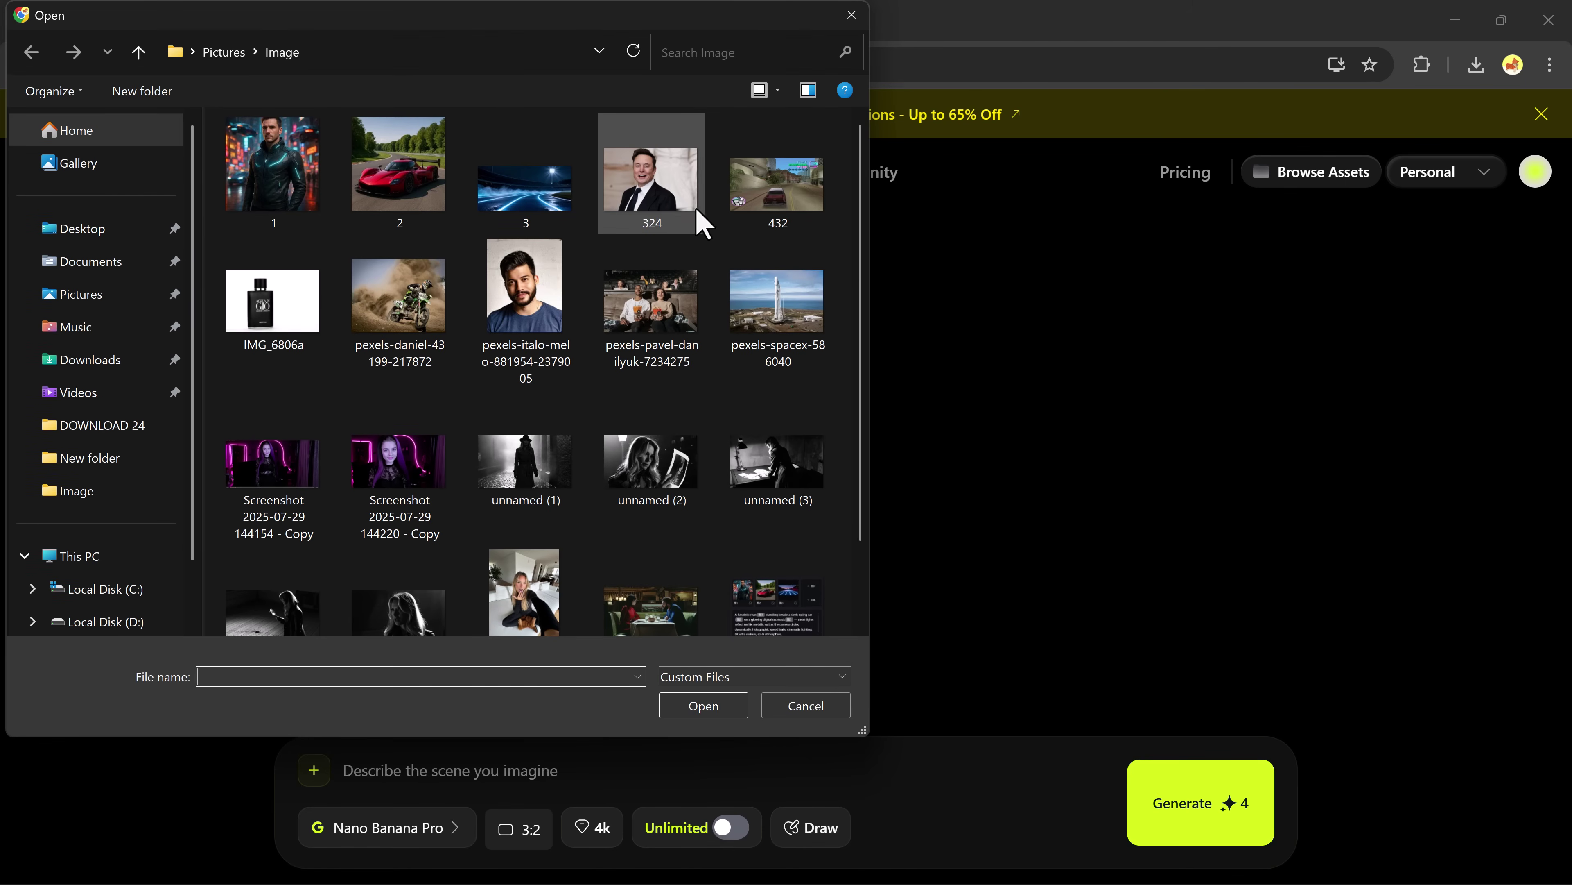
pyautogui.click(672, 200)
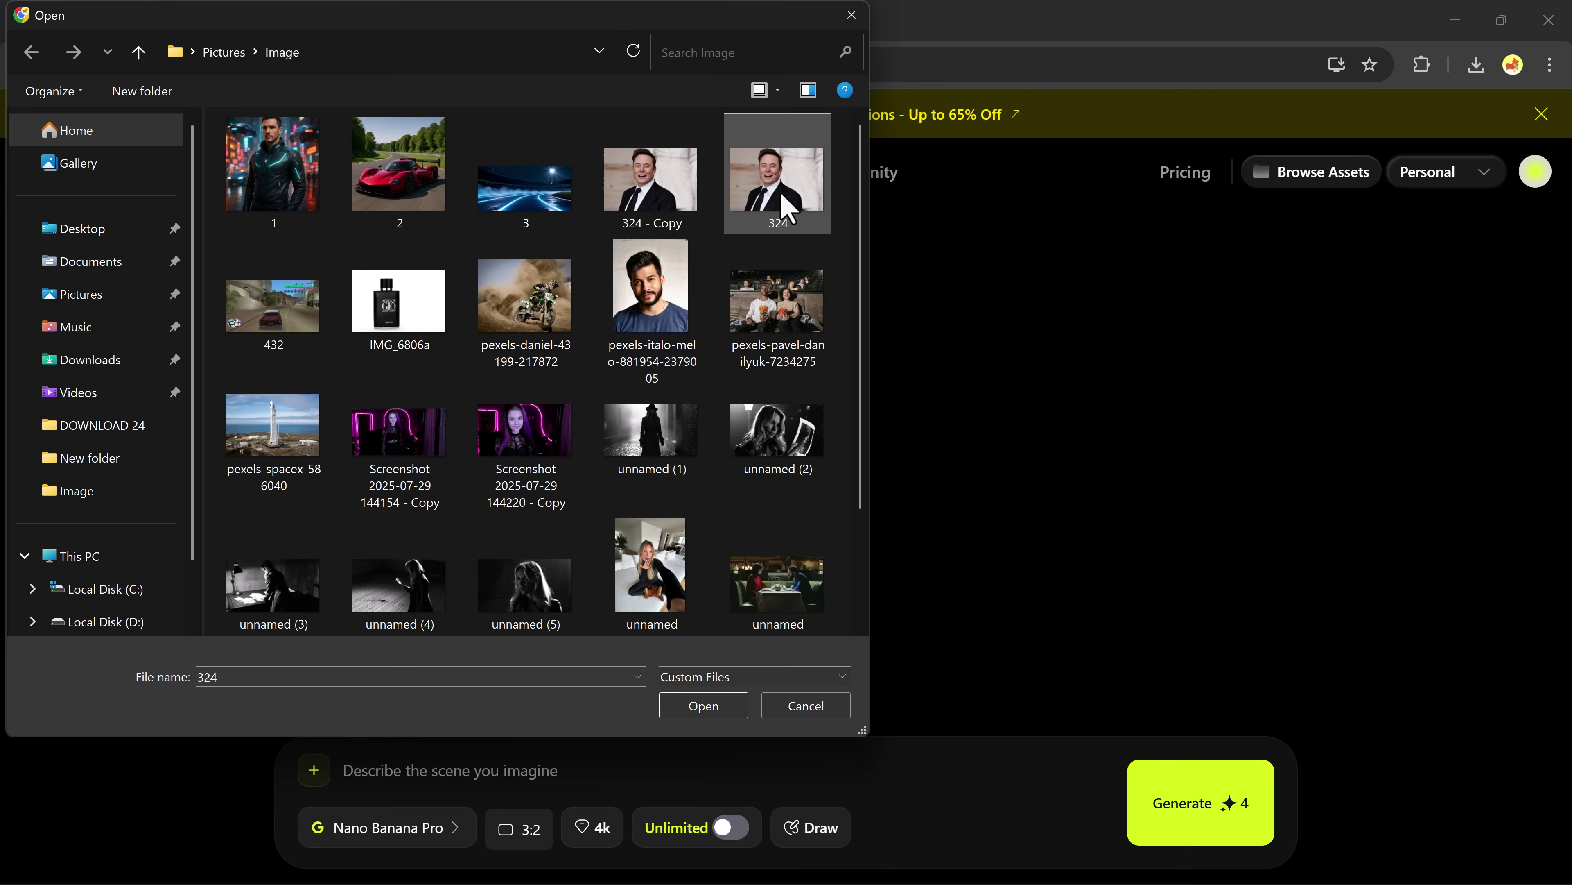
pyautogui.doubleClick(780, 191)
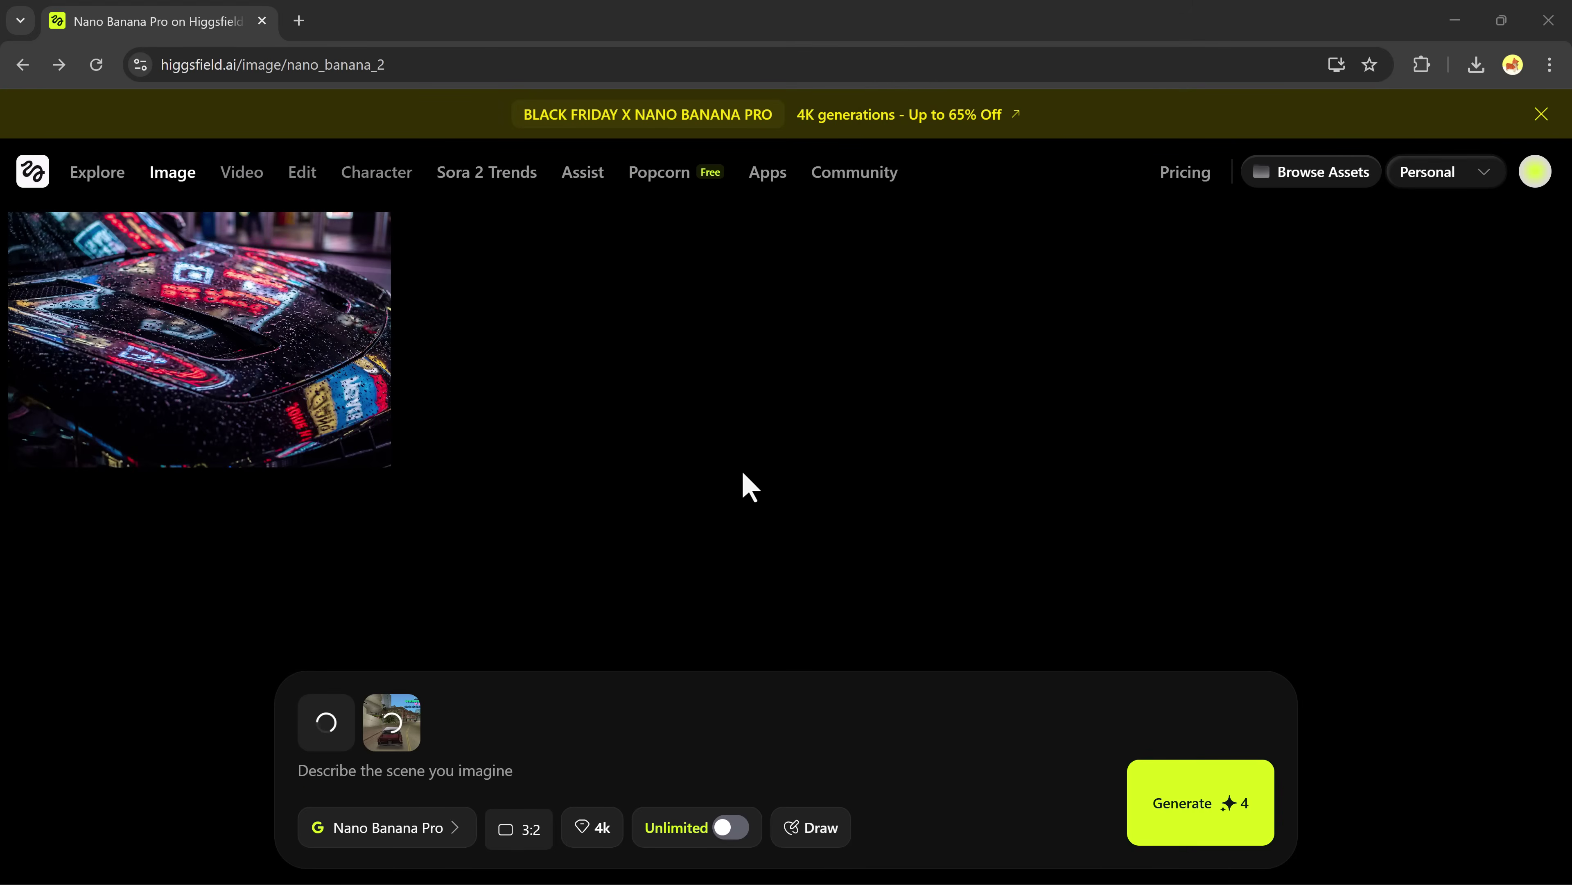
# - Paste the Vice City walking prompt and generate it at 16:9 with 4k quality
pyautogui.write('The man from the first image walking through the Vice City streets with a mission start icon above his head, GTA HUD visible')
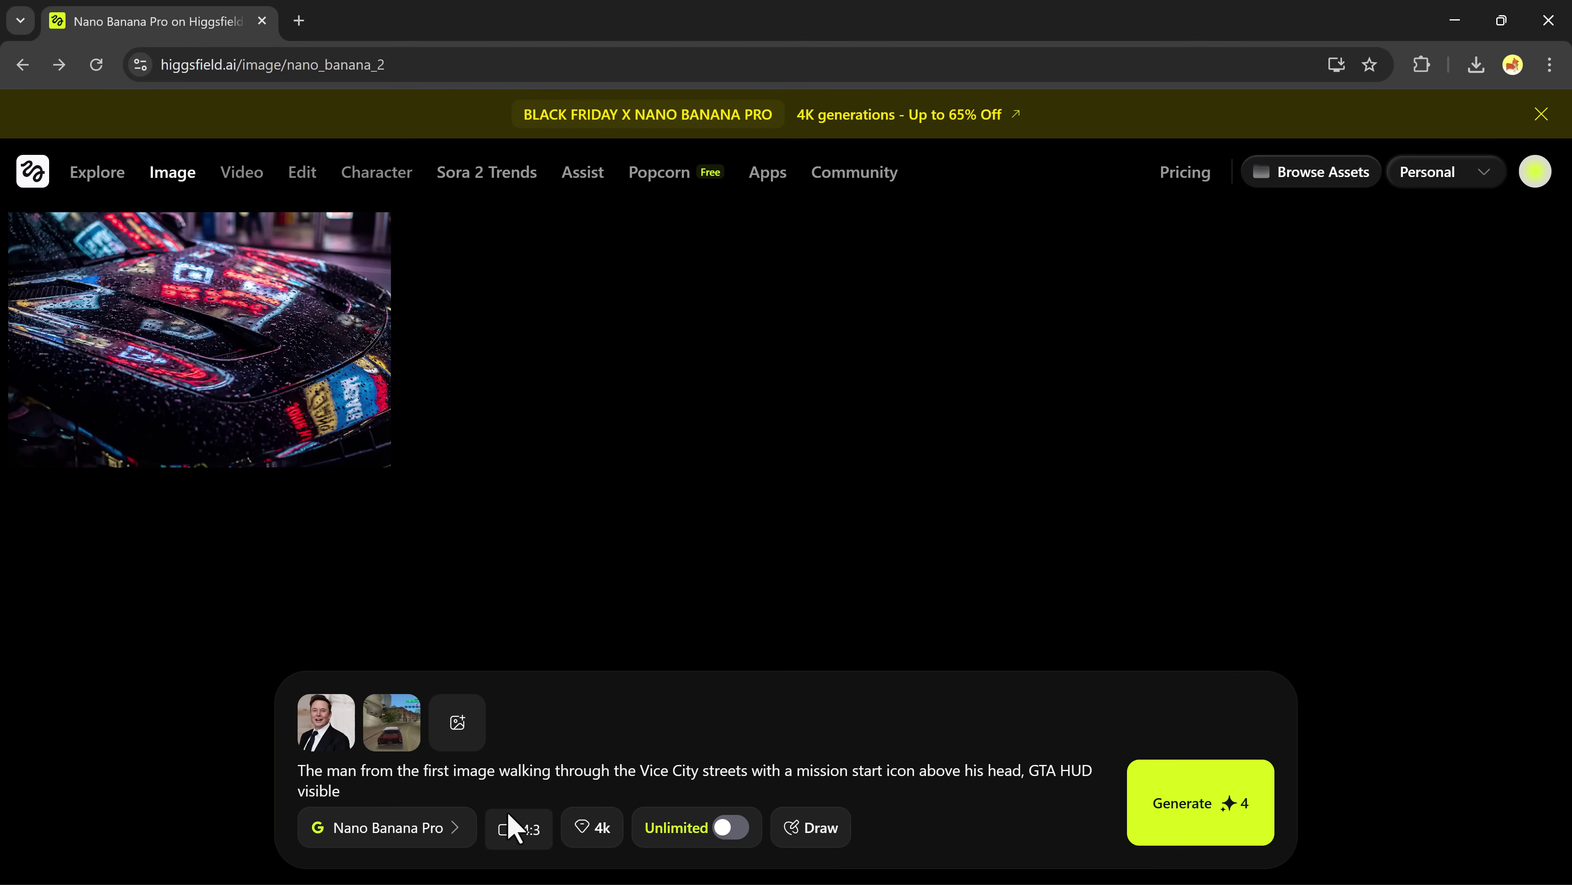
pyautogui.click(528, 831)
pyautogui.click(529, 837)
pyautogui.click(585, 432)
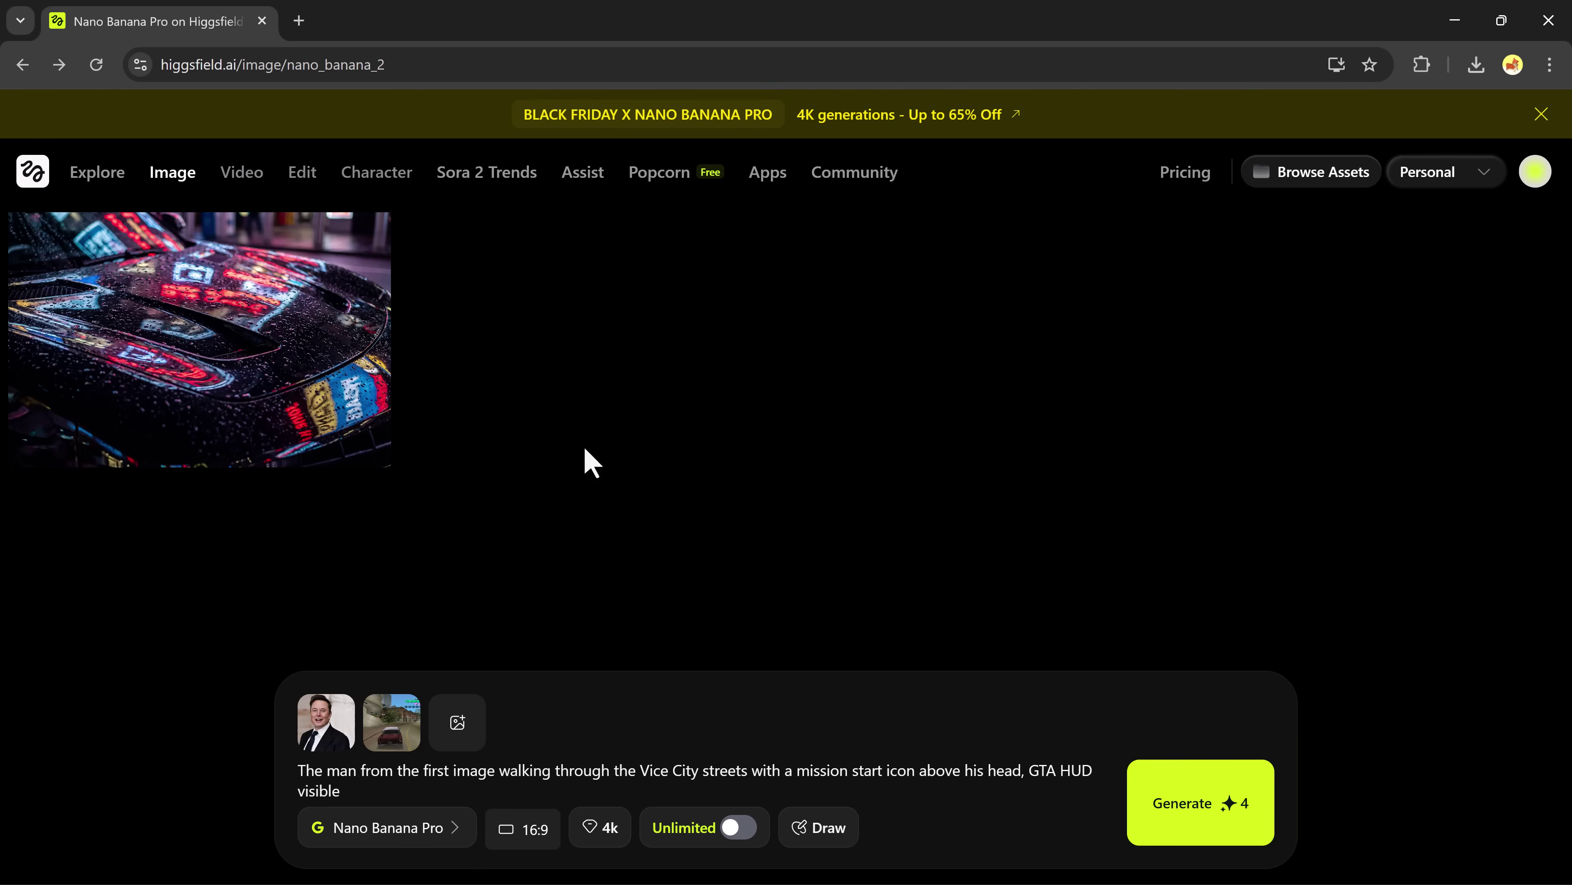
pyautogui.click(595, 836)
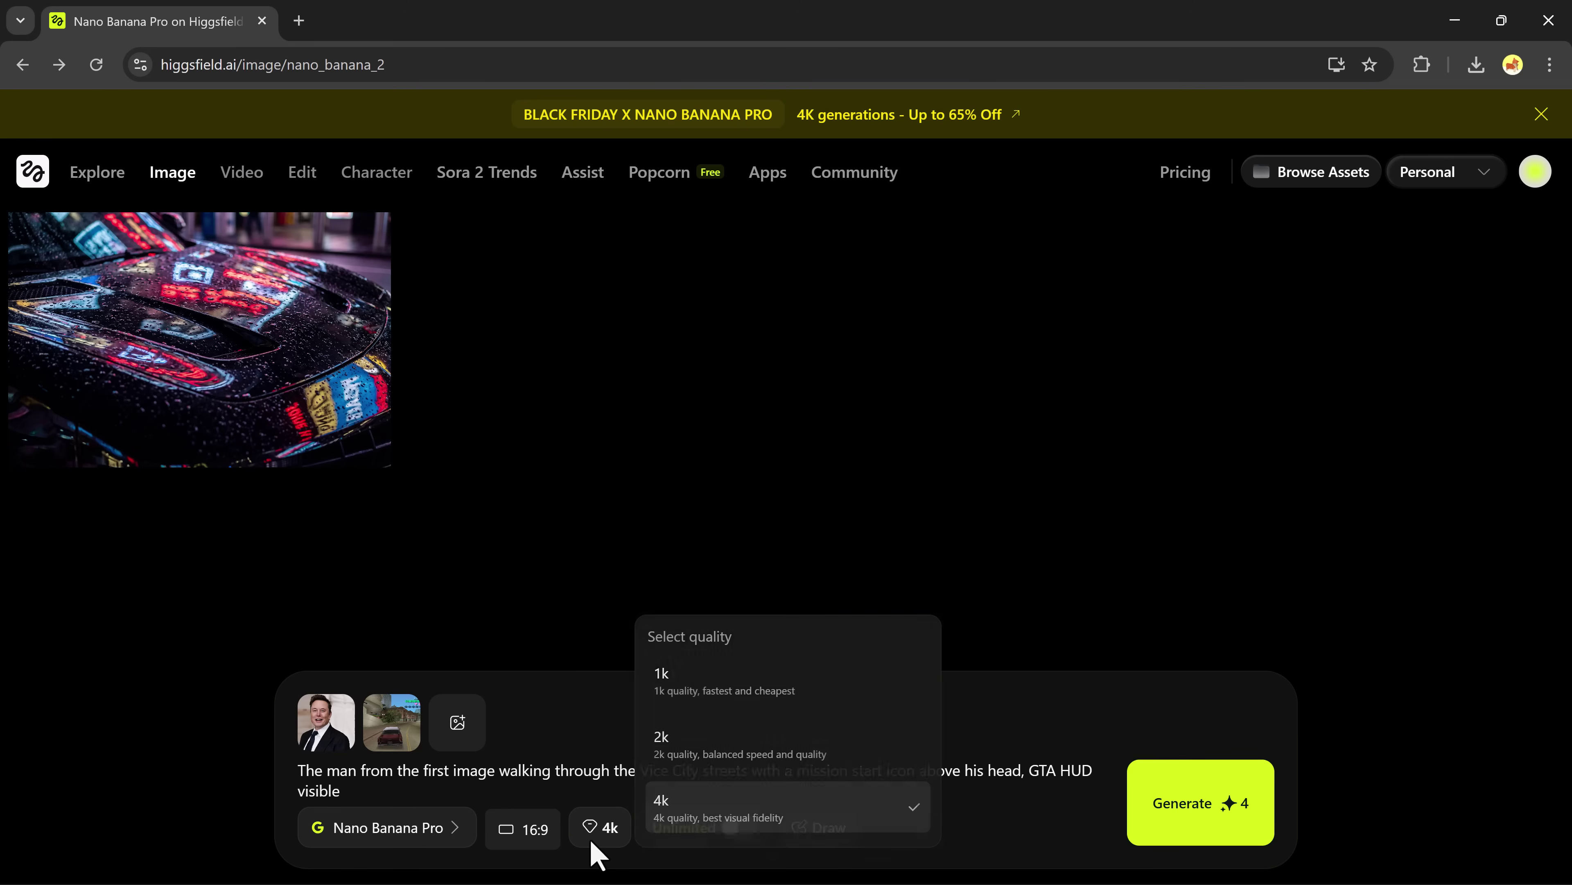
pyautogui.click(704, 811)
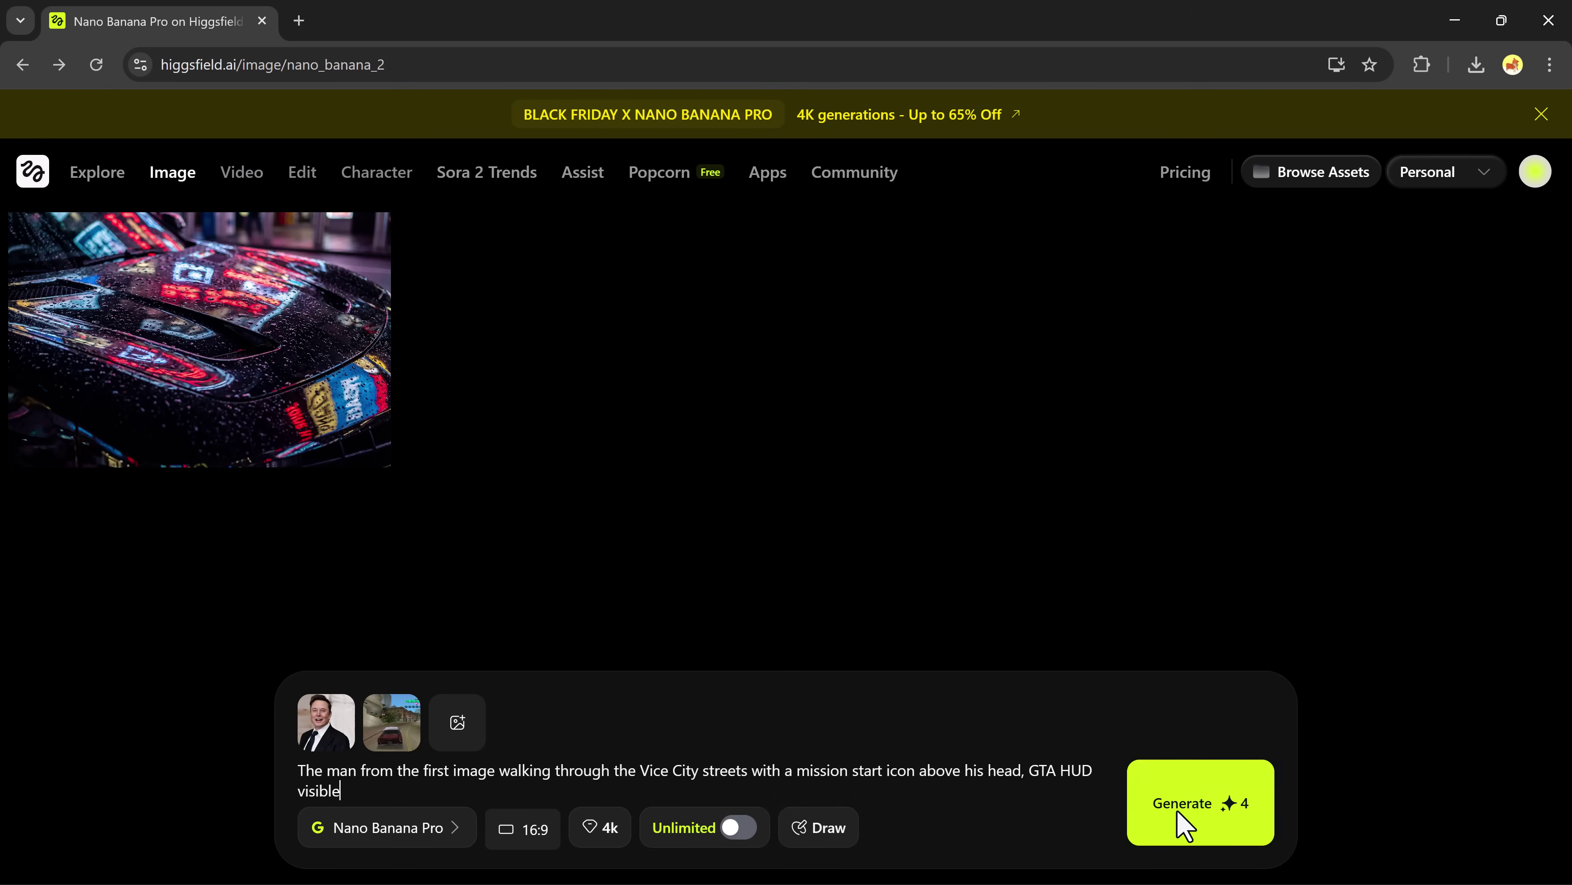
pyautogui.click(1179, 824)
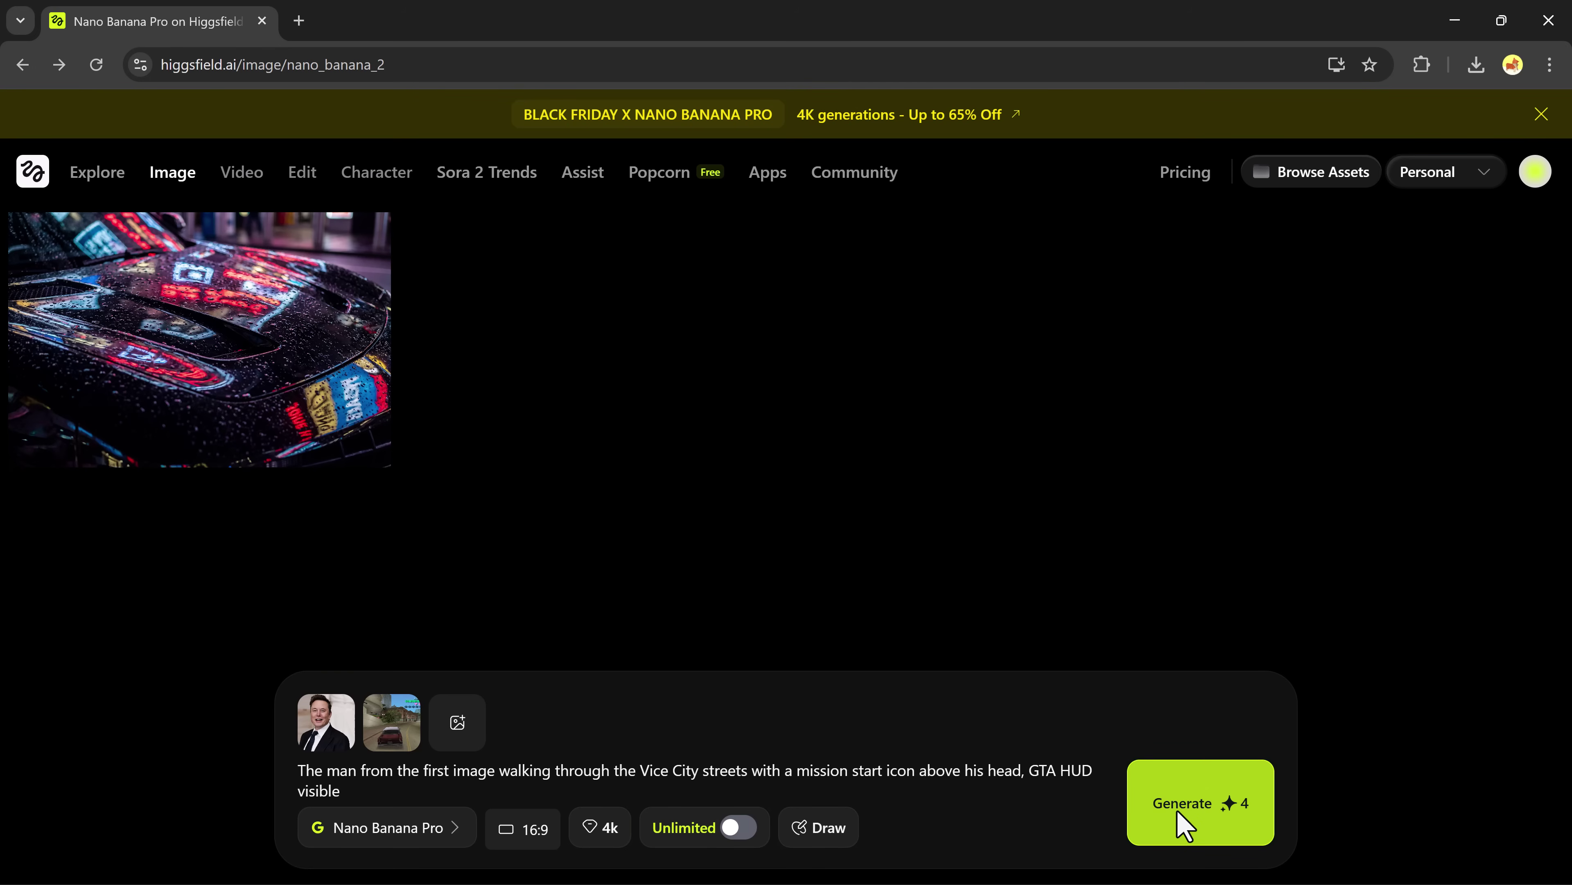
pyautogui.click(1184, 825)
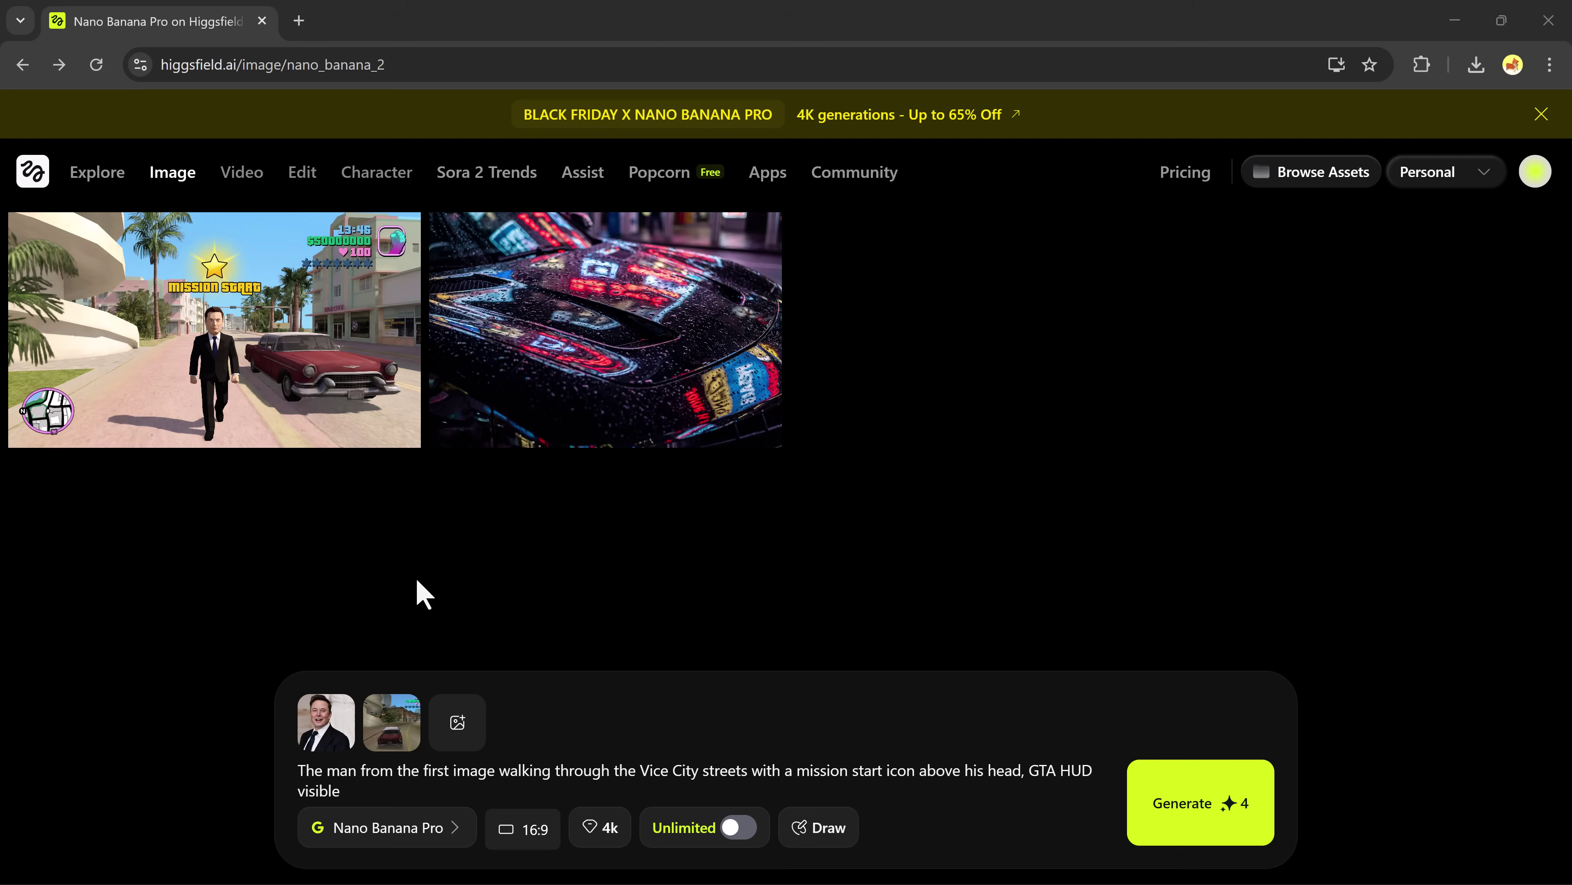
# - Load the Vice City image into the AI Video Generator as the Kling 2.5 Turbo start frame
pyautogui.moveTo(276, 399)
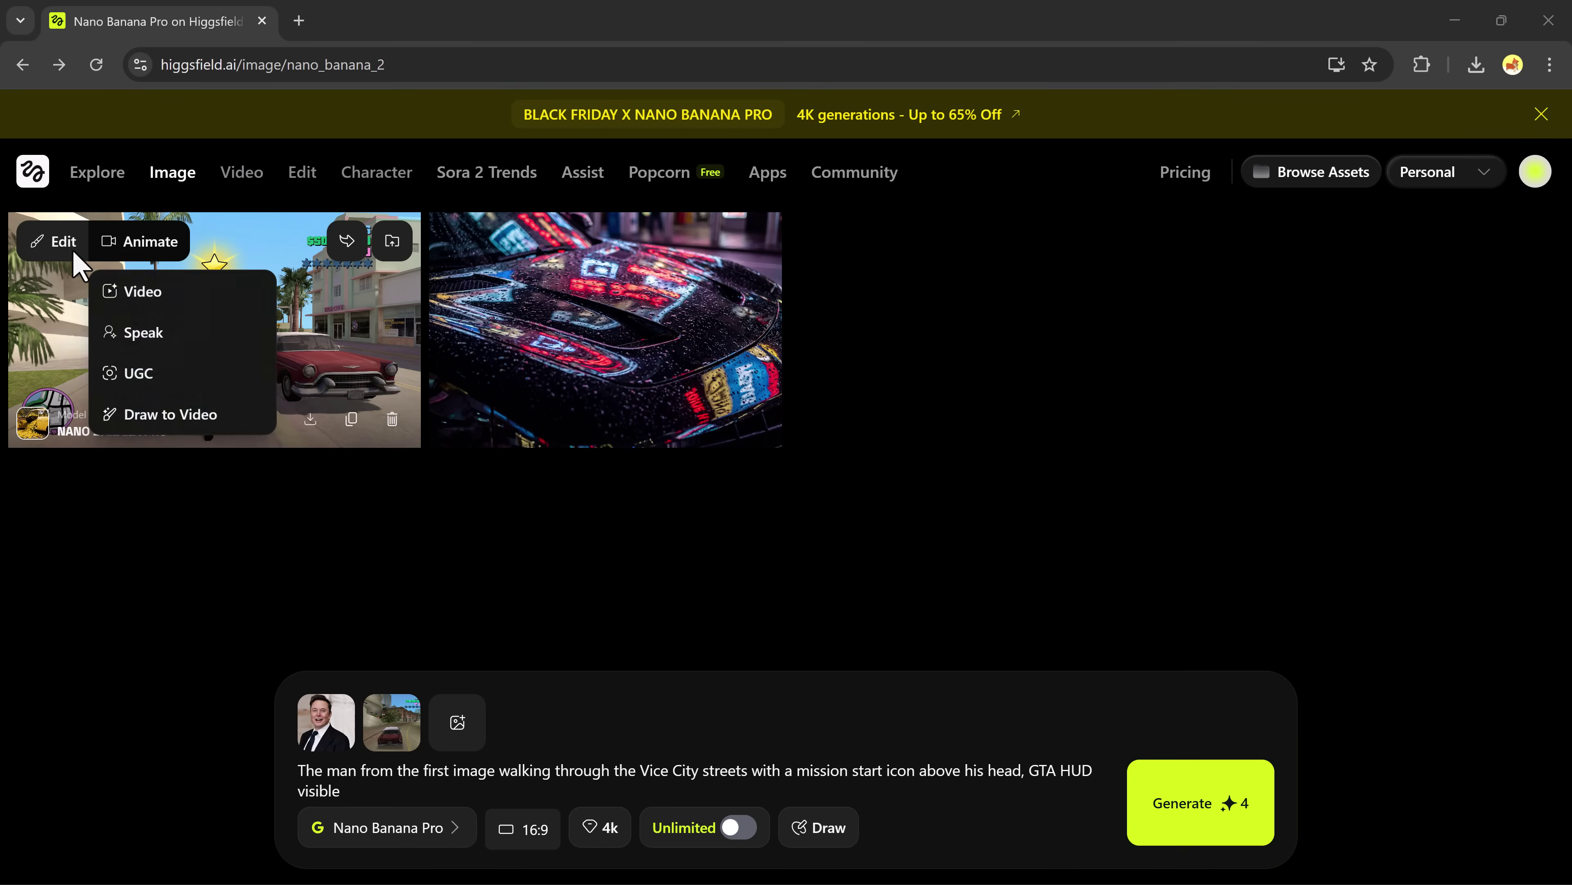
pyautogui.moveTo(59, 251)
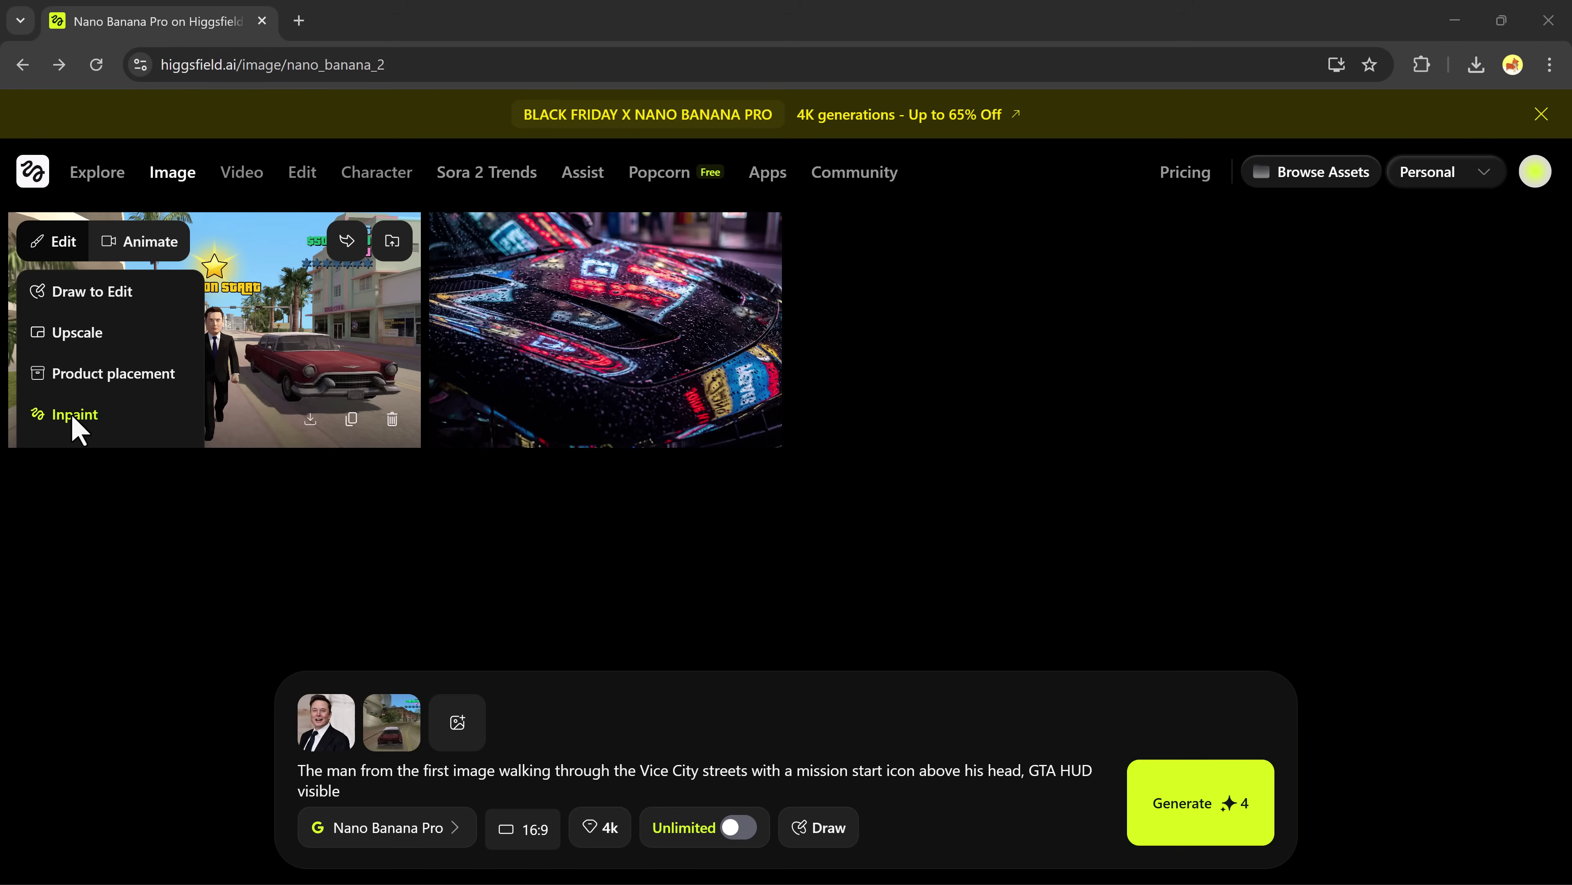
pyautogui.moveTo(165, 245)
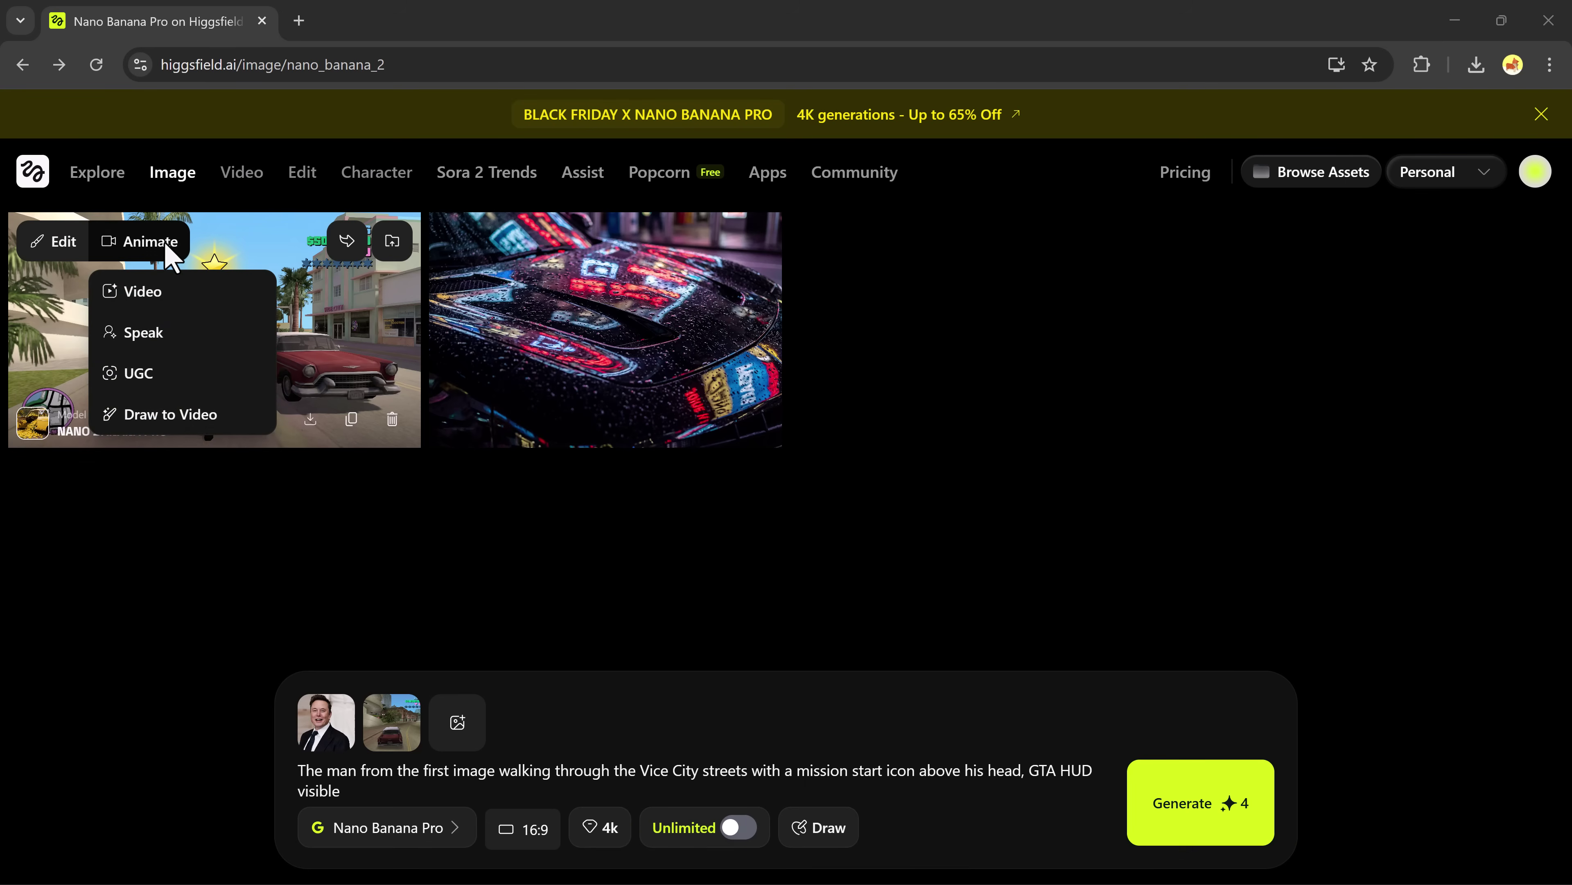
pyautogui.click(150, 301)
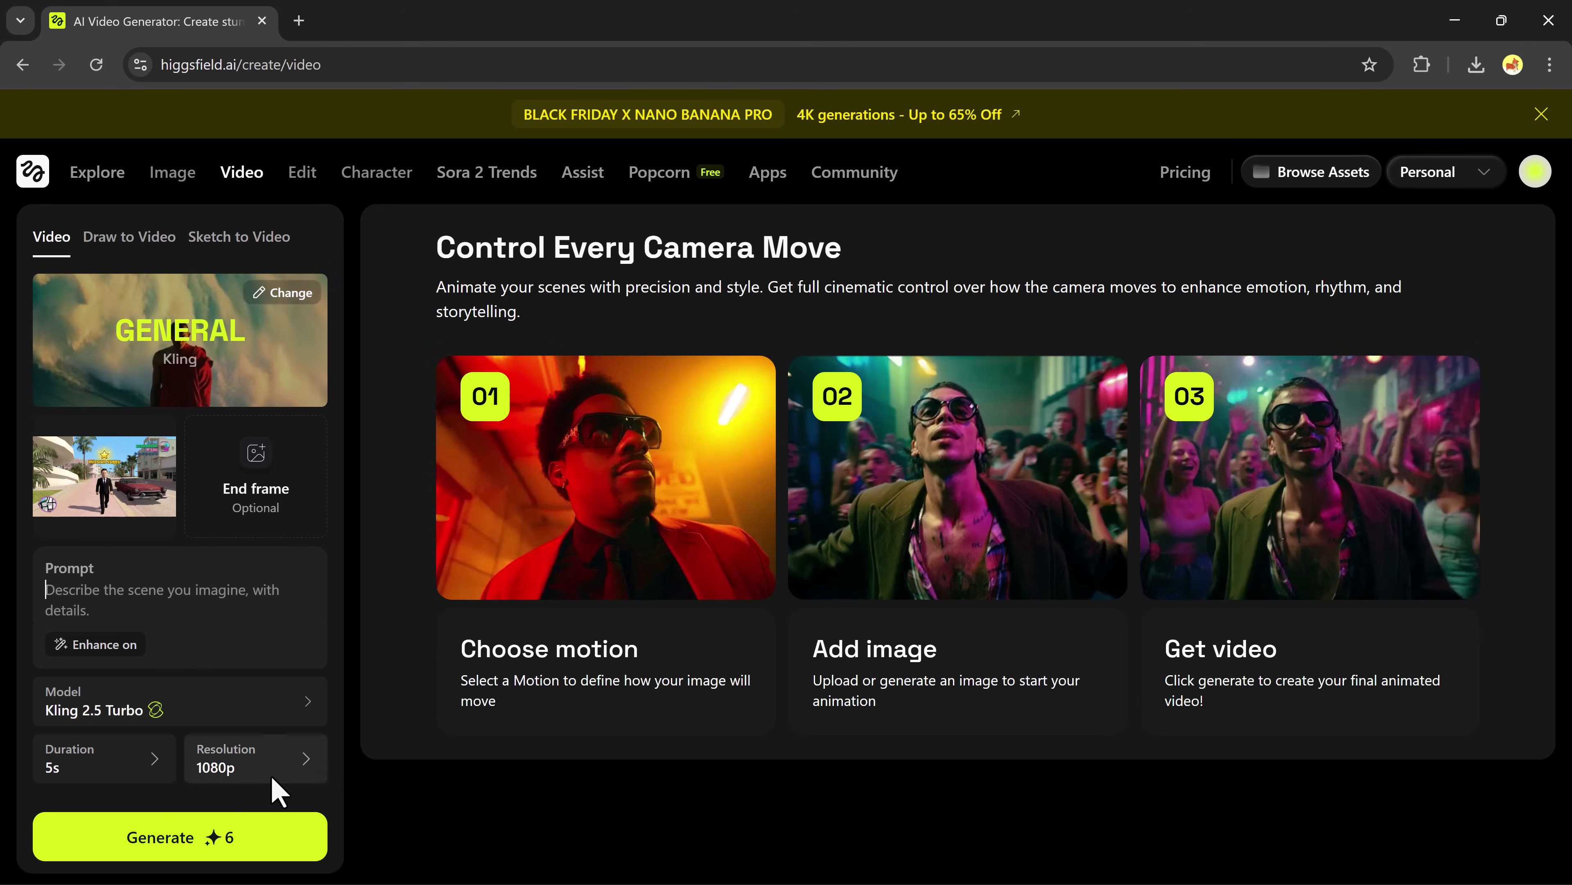
# - Lower the Kling video resolution to 720p and generate the 5-second Vice City clip
pyautogui.click(301, 771)
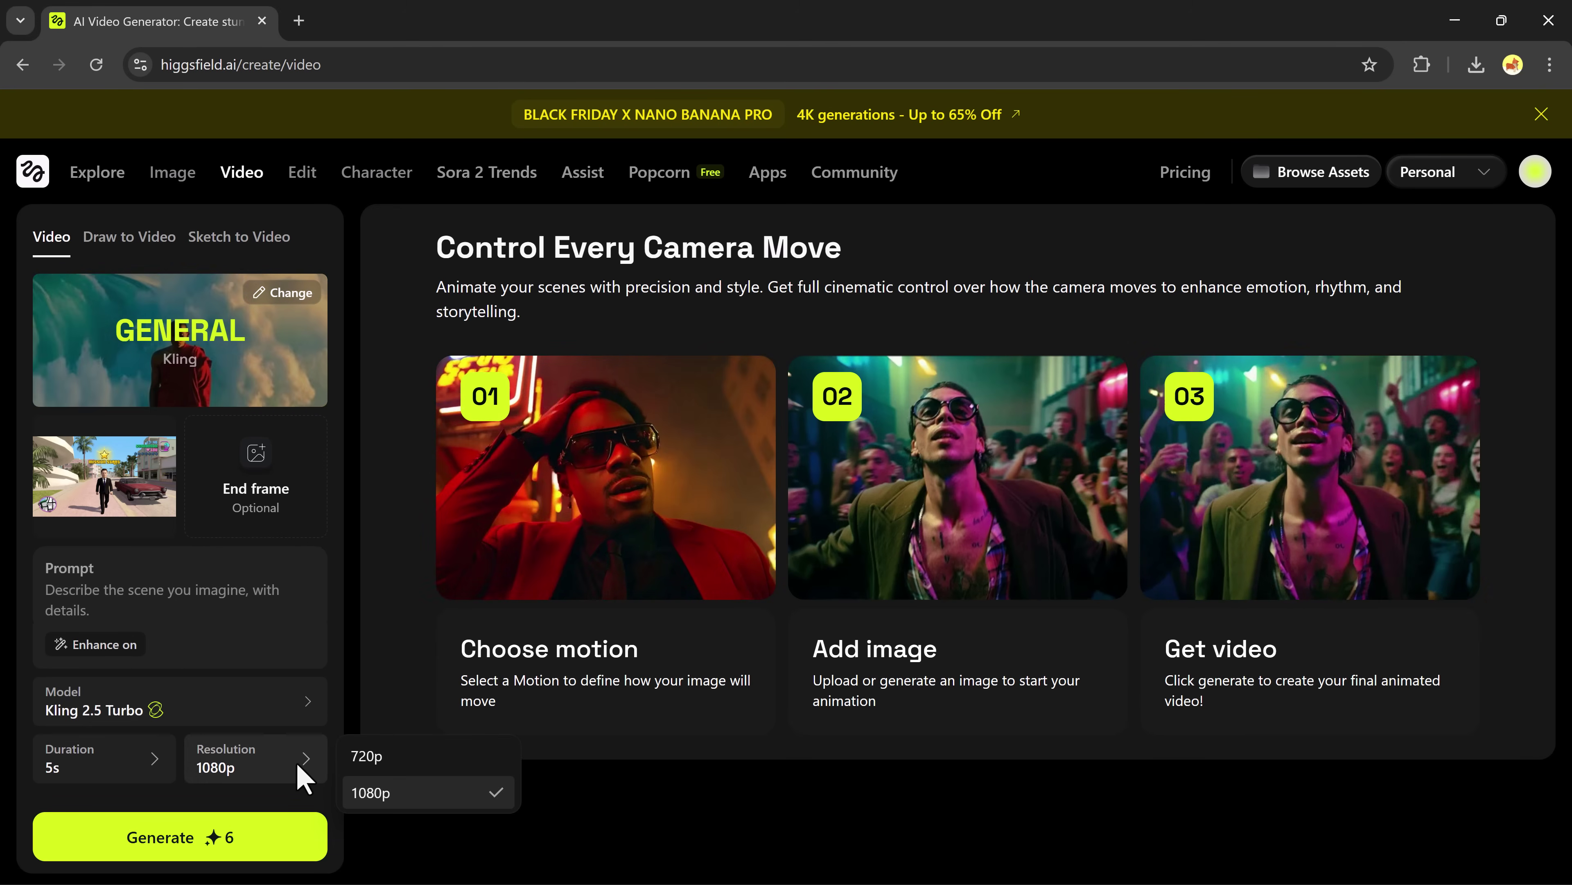
pyautogui.click(395, 760)
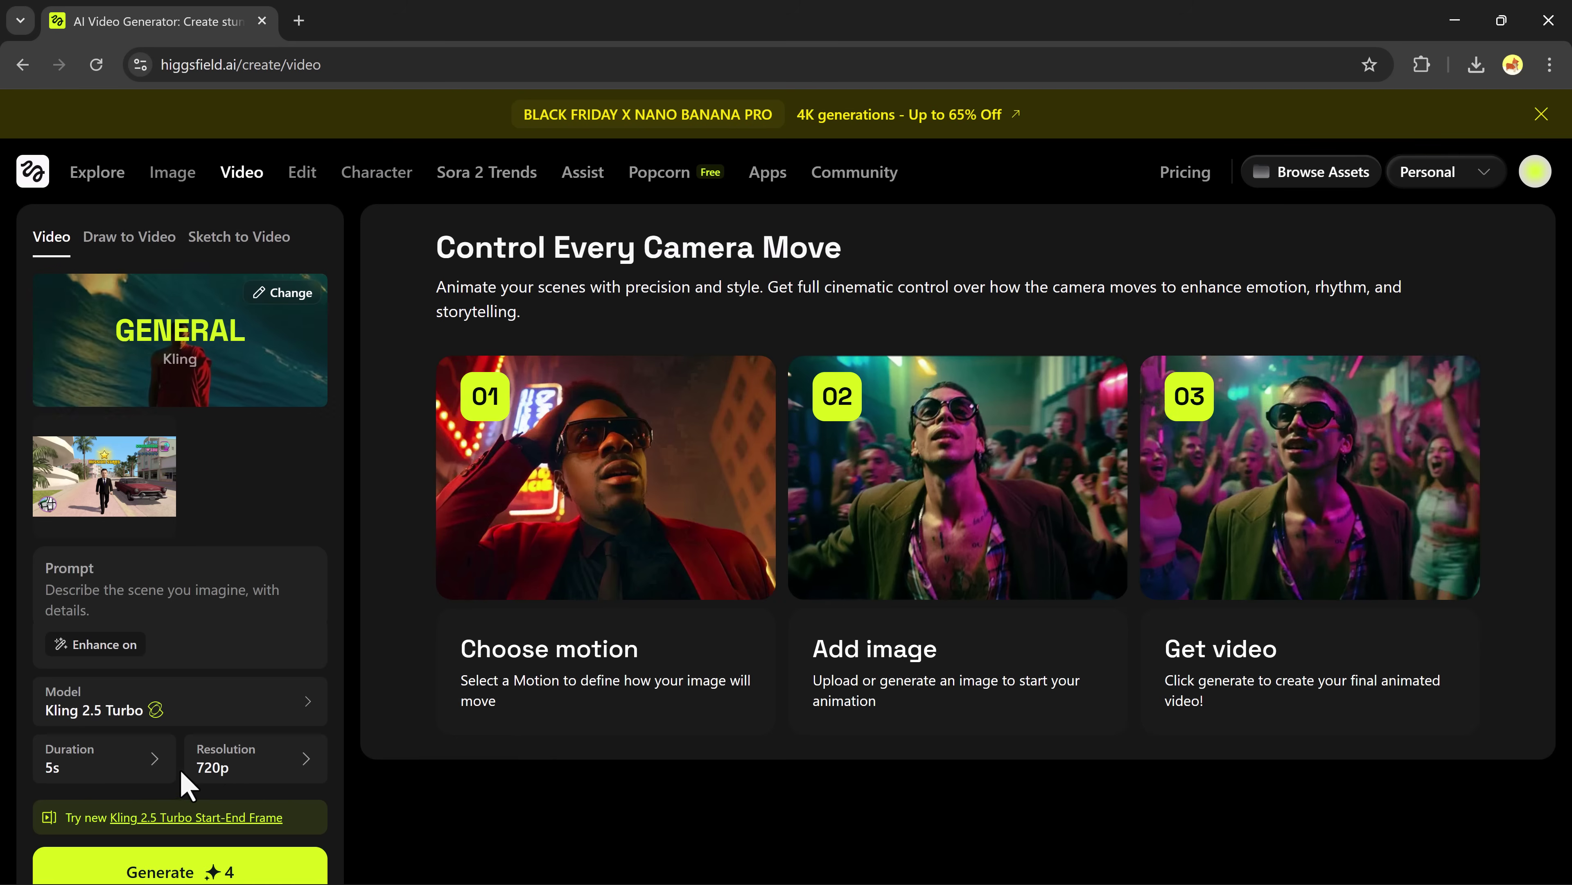
pyautogui.click(198, 872)
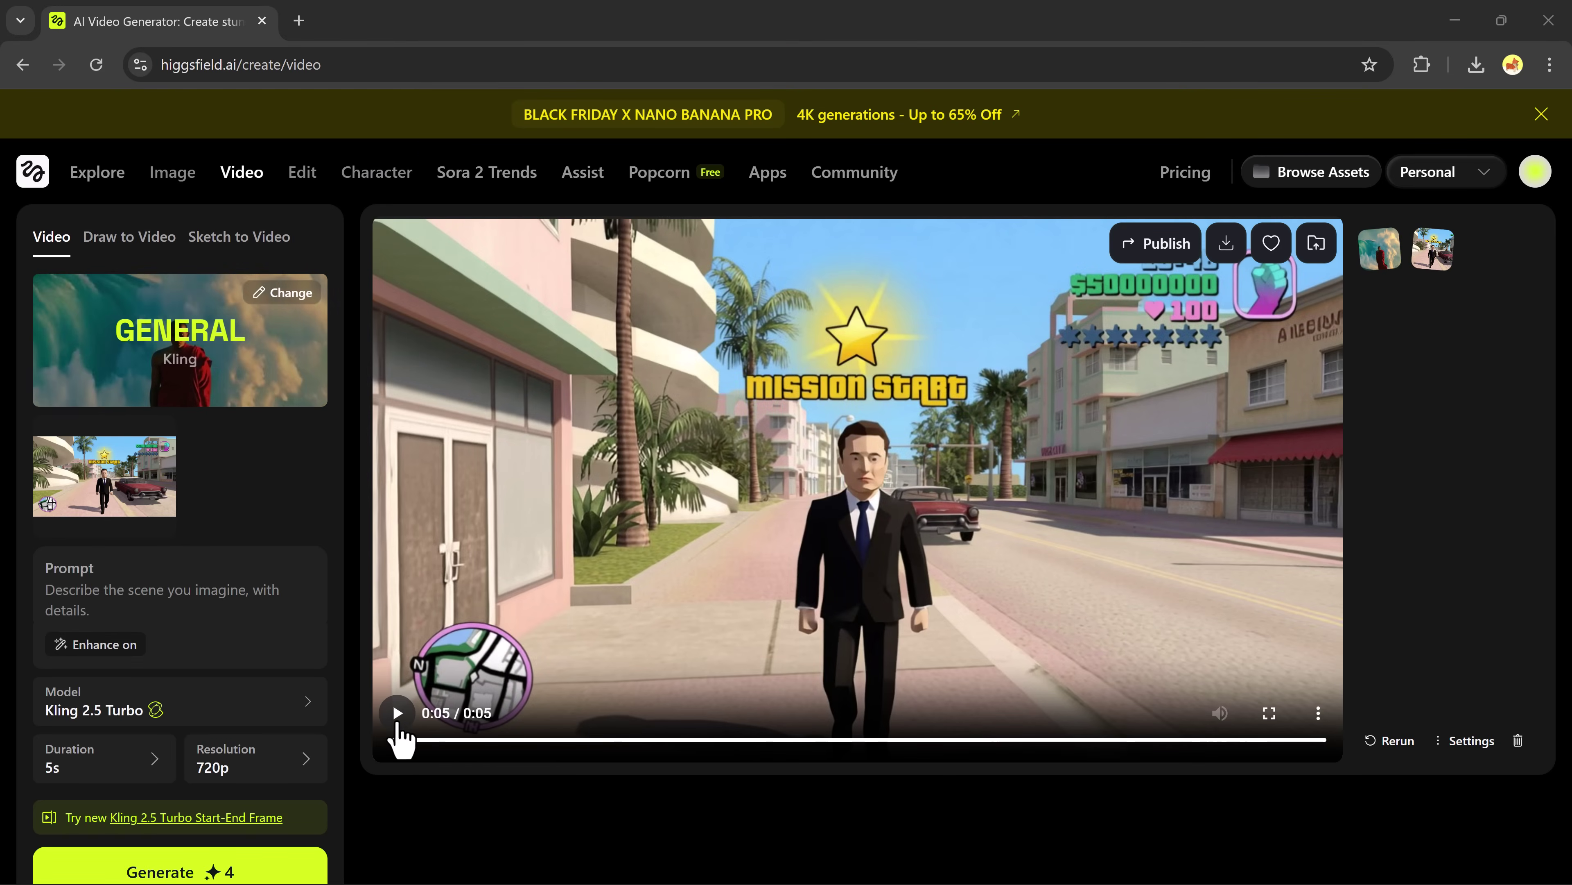
# - Replay the finished Vice City walking video twice
pyautogui.click(396, 722)
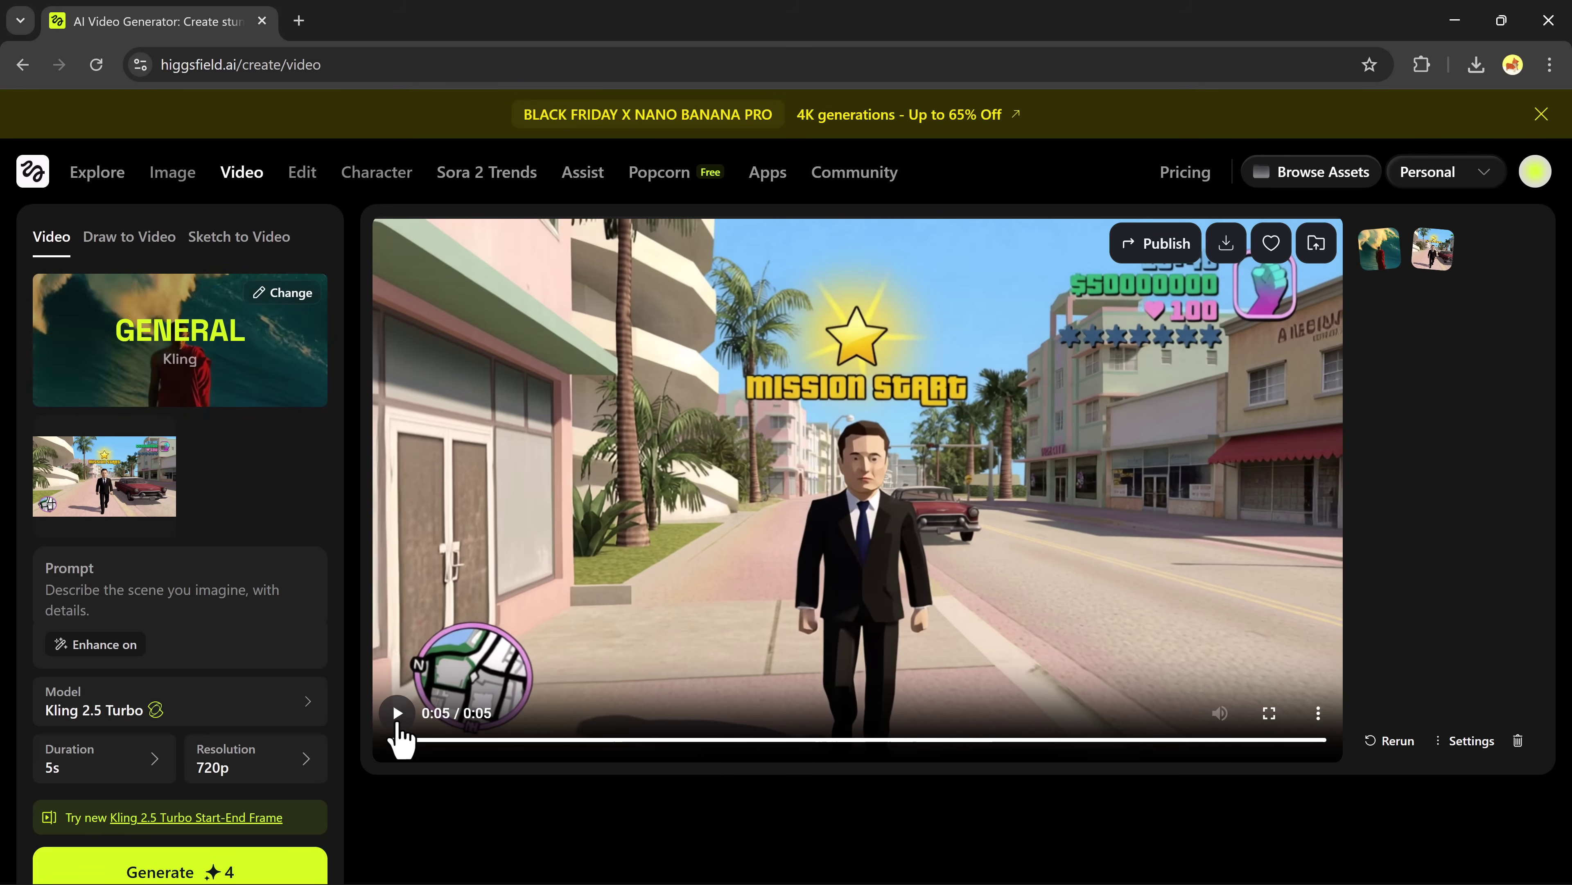
pyautogui.click(397, 719)
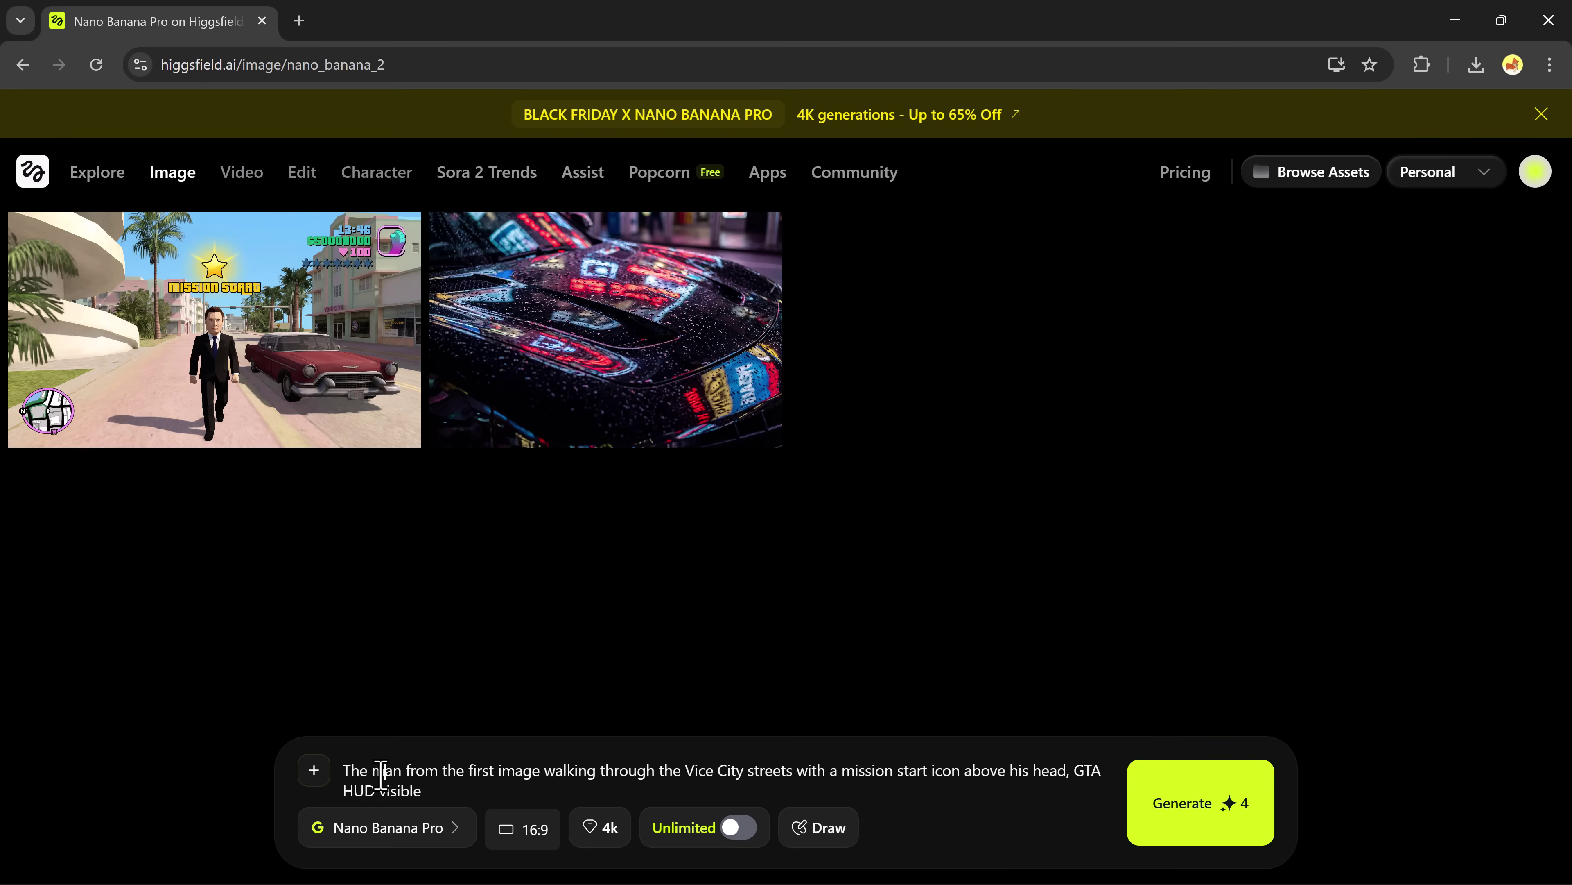
# - Replace the old prompt with the victory-pose prompt and upload the man, red sports car and lit-track reference images
pyautogui.tripleClick(381, 777)
pyautogui.press('BackSpace')
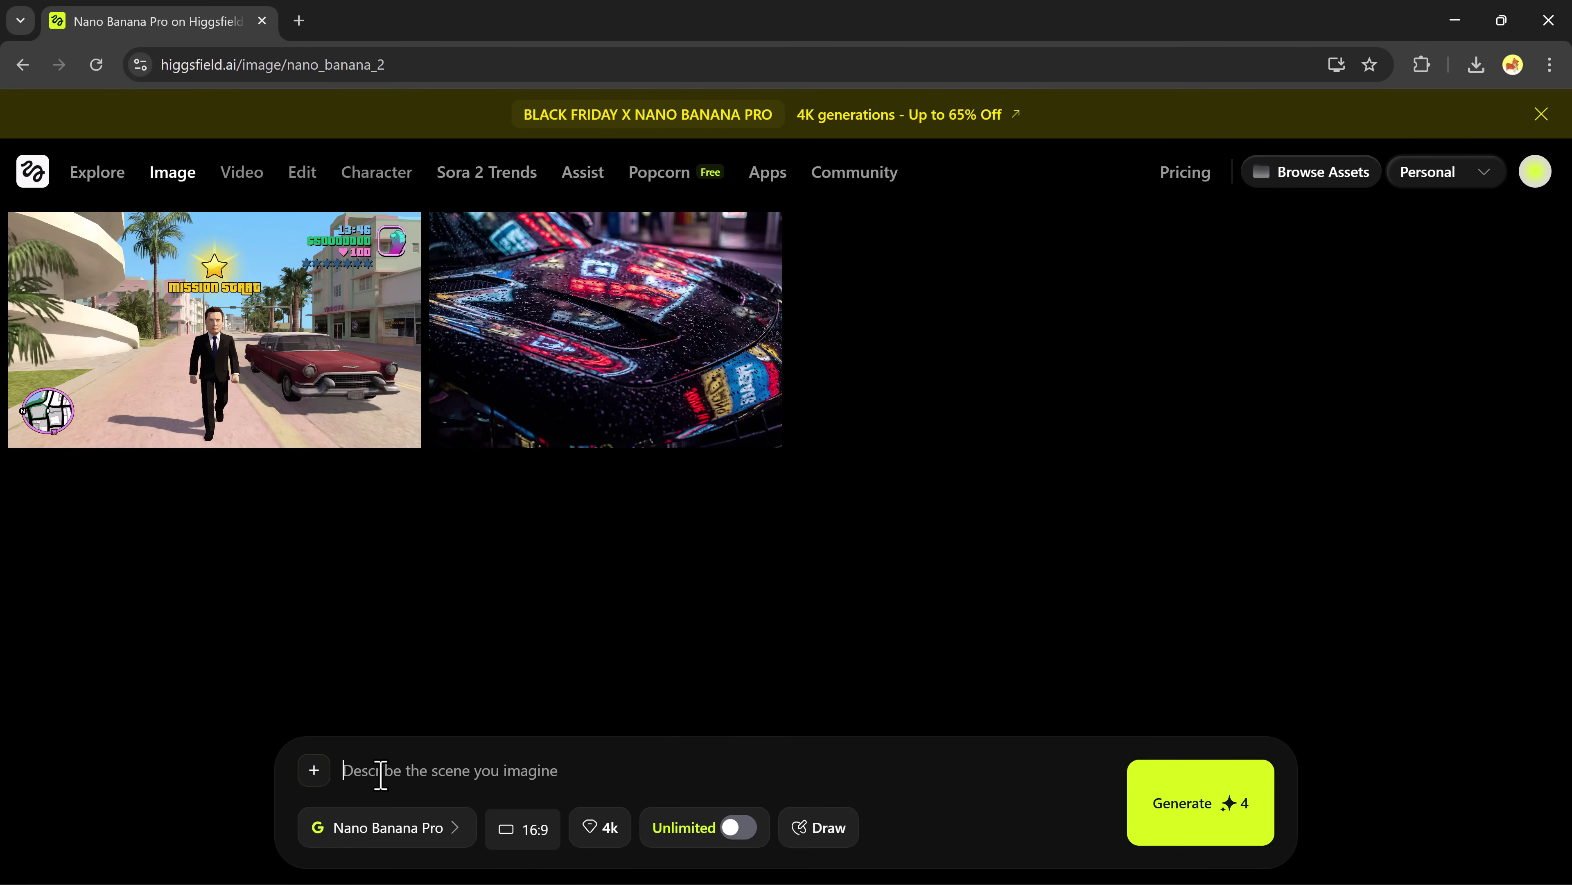
pyautogui.click(315, 776)
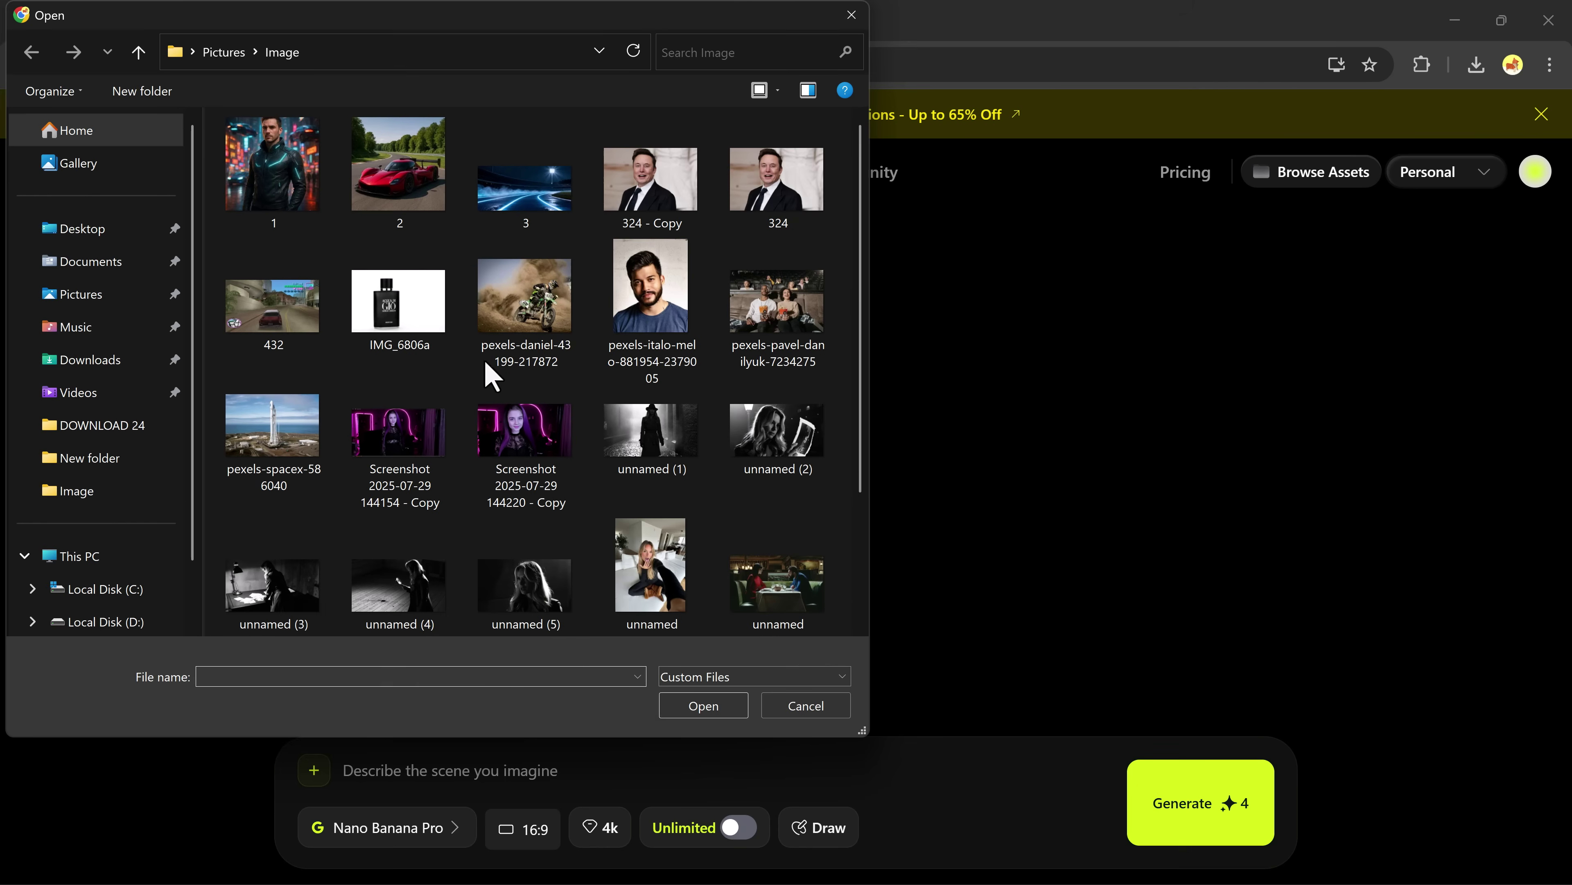
pyautogui.click(372, 164)
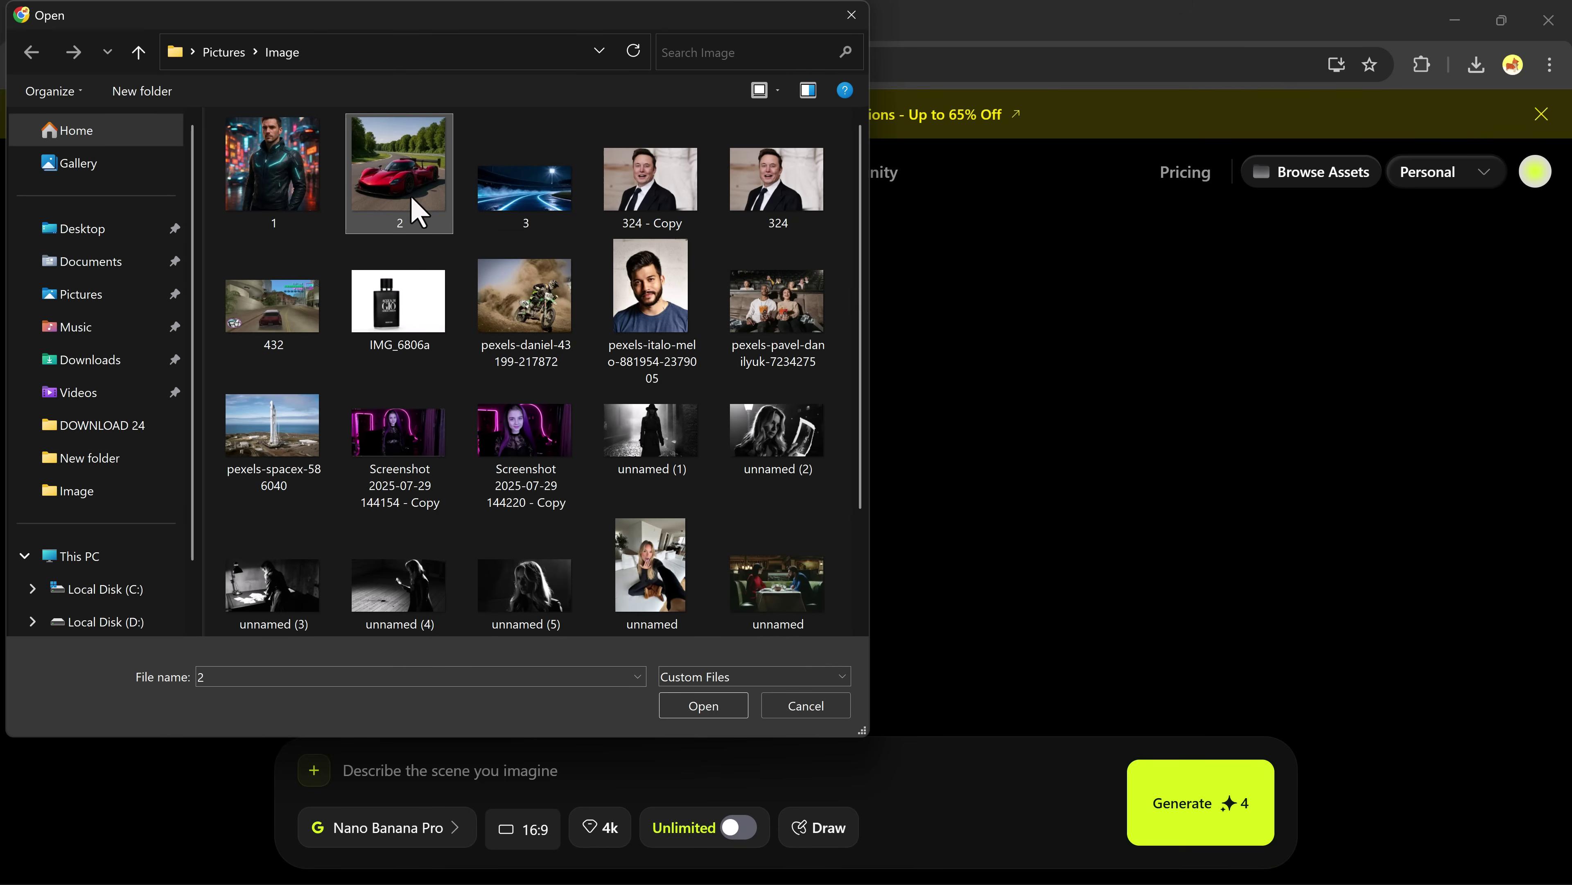
pyautogui.press('Return')
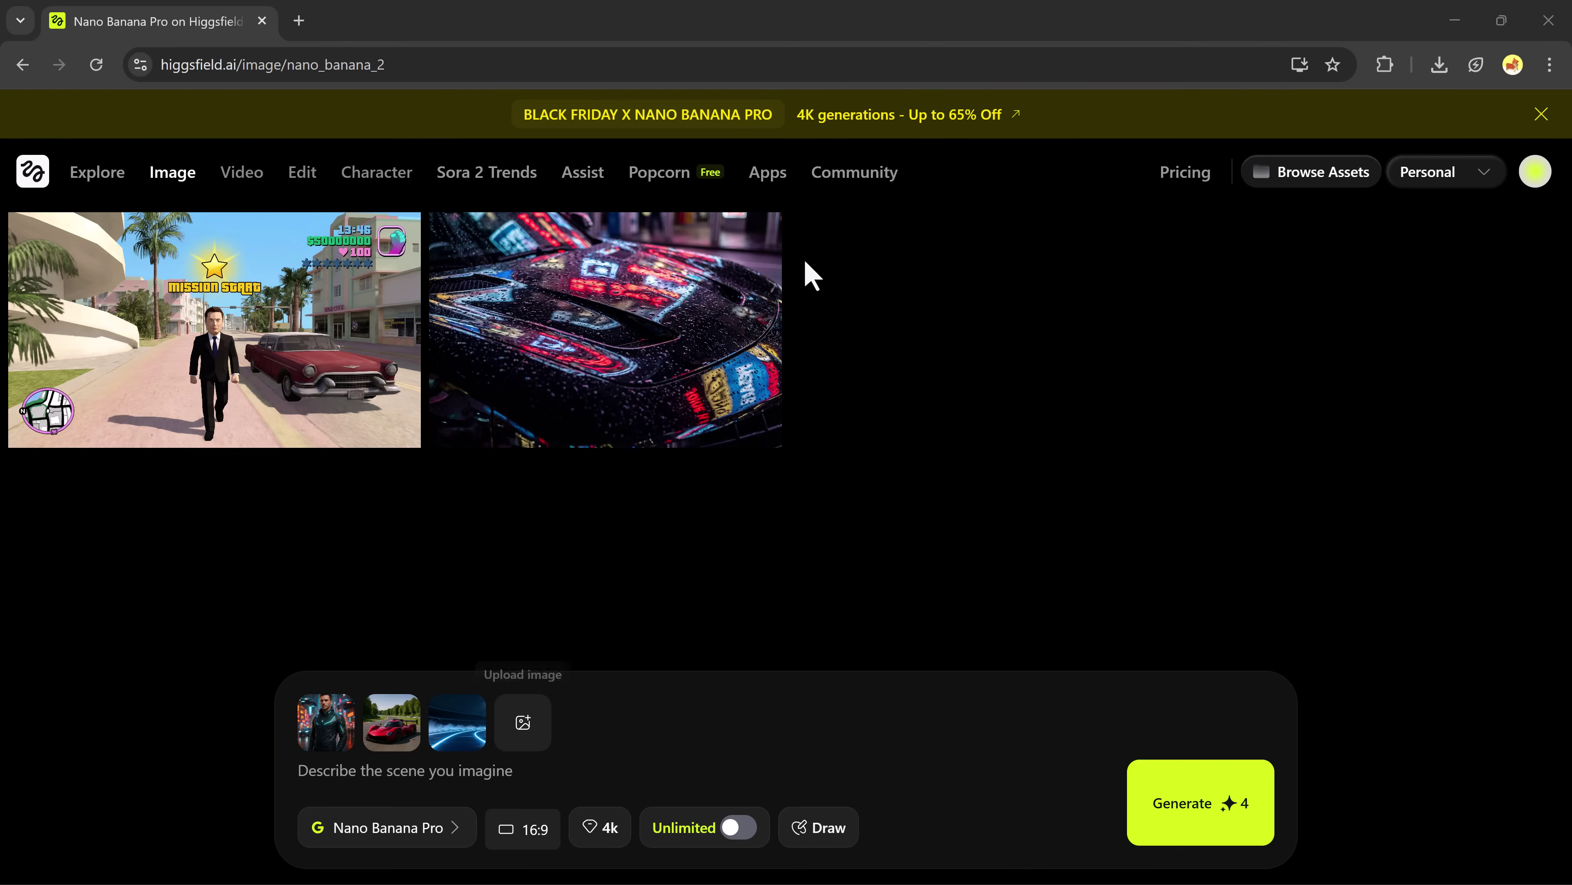
pyautogui.write('The man doing a victory pose next to the car on the track’')
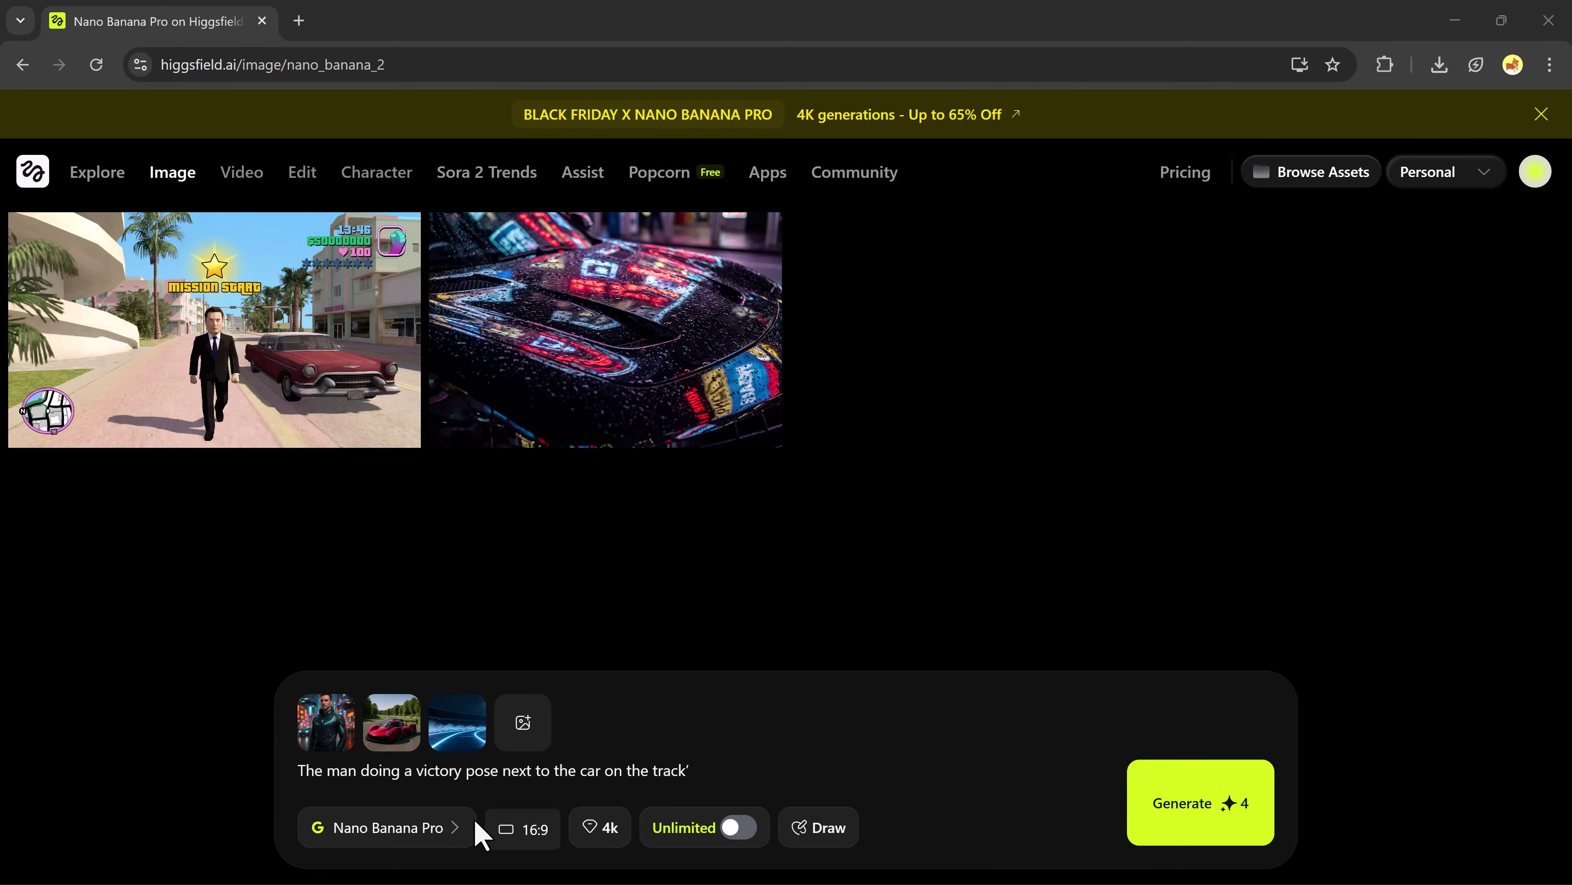
# - Keep 16:9 aspect ratio and 4k quality, then generate the race-track victory image
pyautogui.click(532, 829)
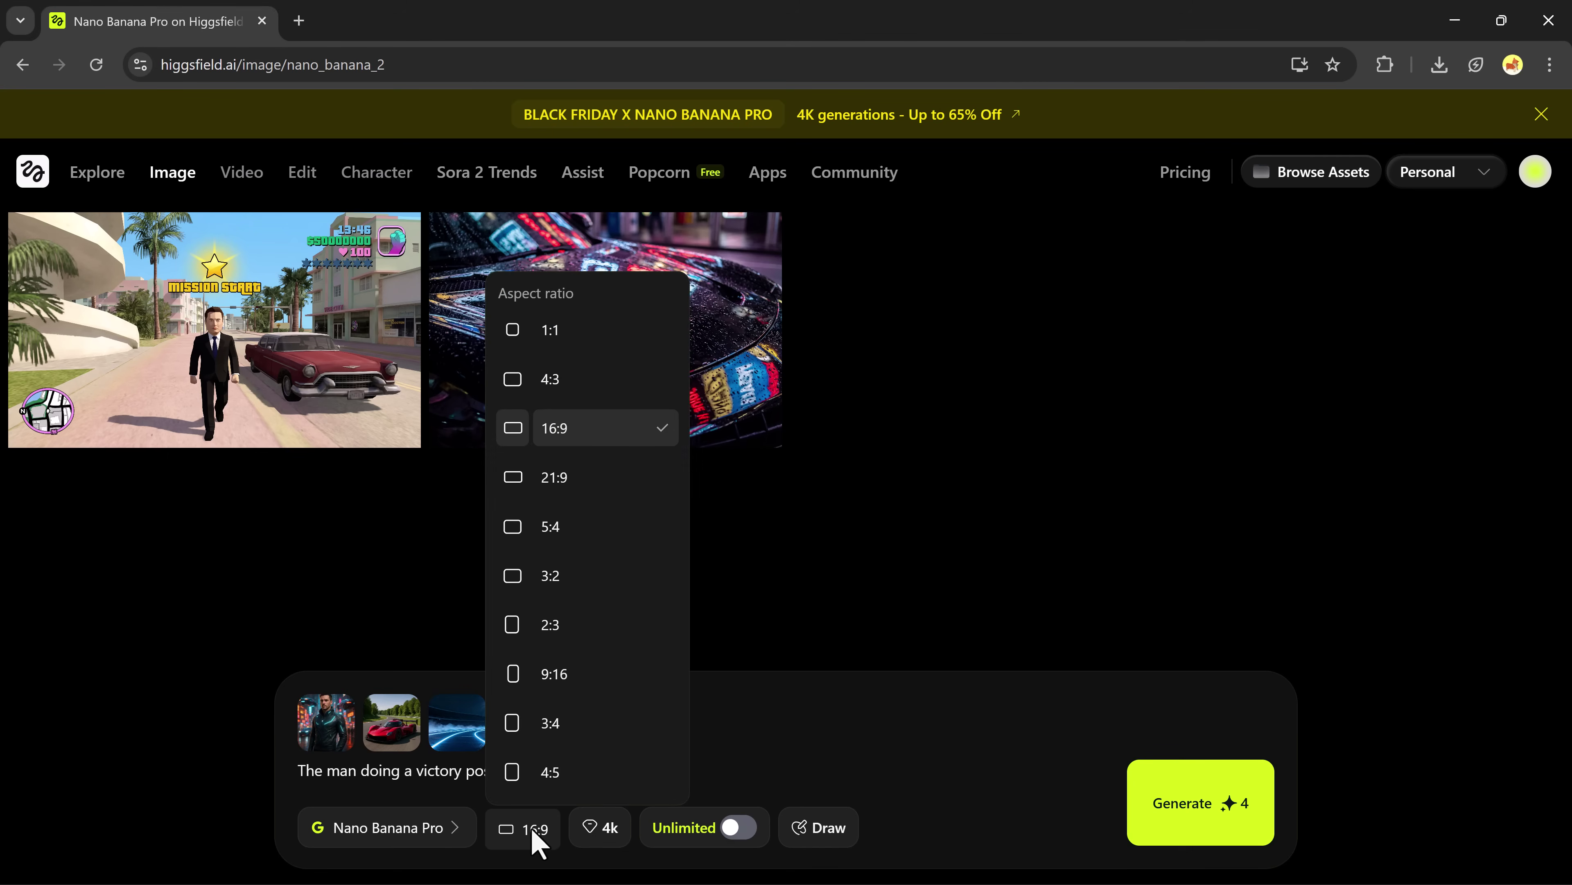
pyautogui.click(533, 833)
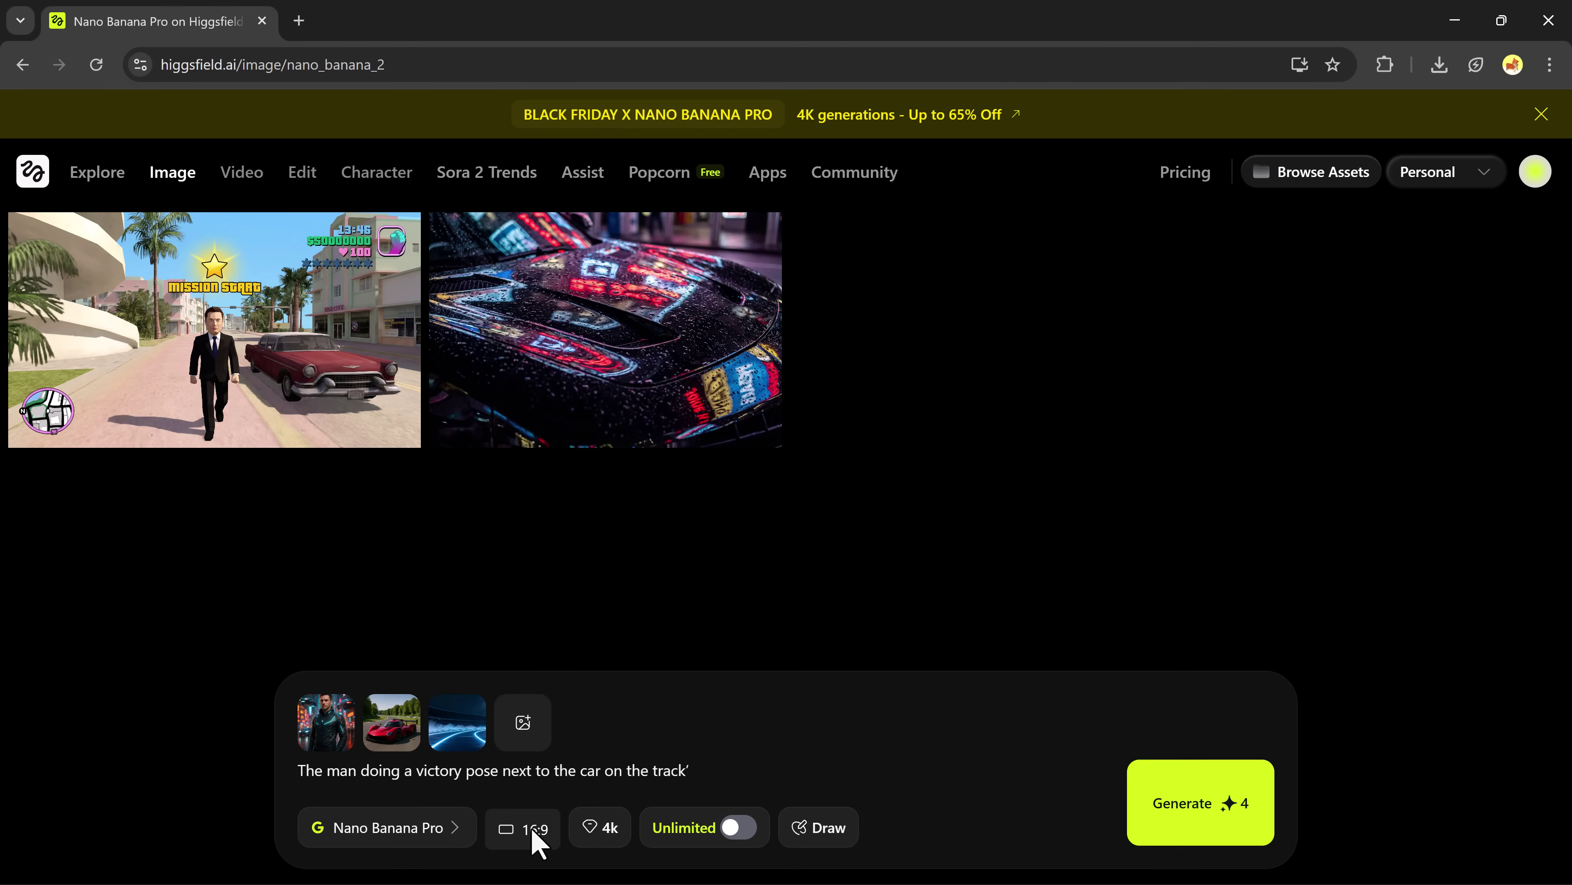
pyautogui.click(591, 830)
pyautogui.click(595, 833)
pyautogui.click(1254, 818)
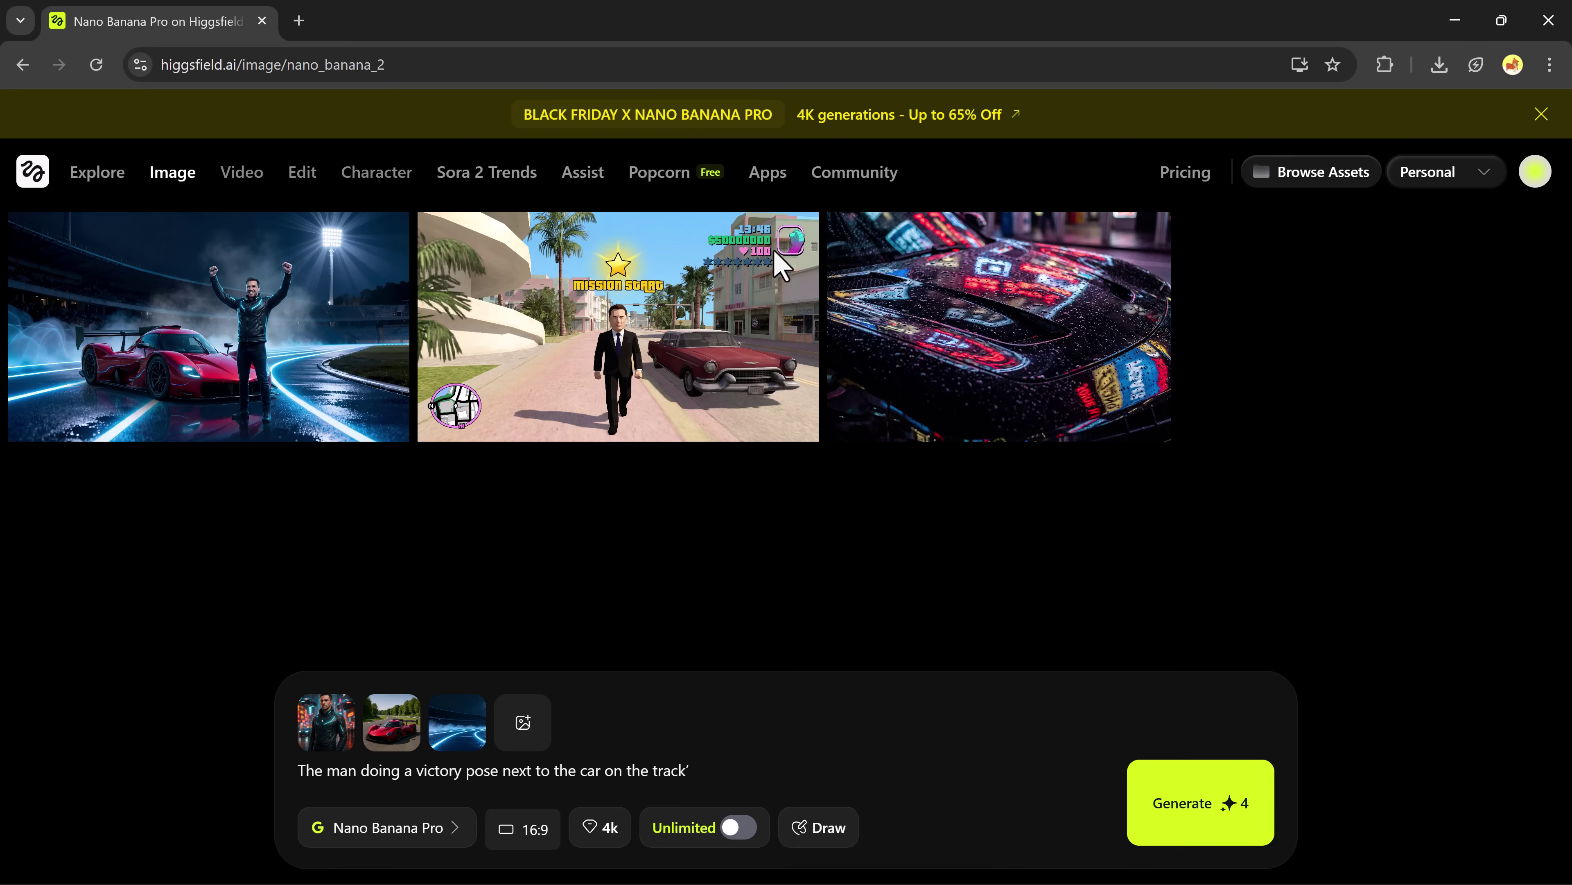
# - Open the Animate dropdown on the new race-track victory image in the gallery
pyautogui.moveTo(259, 313)
pyautogui.click(127, 243)
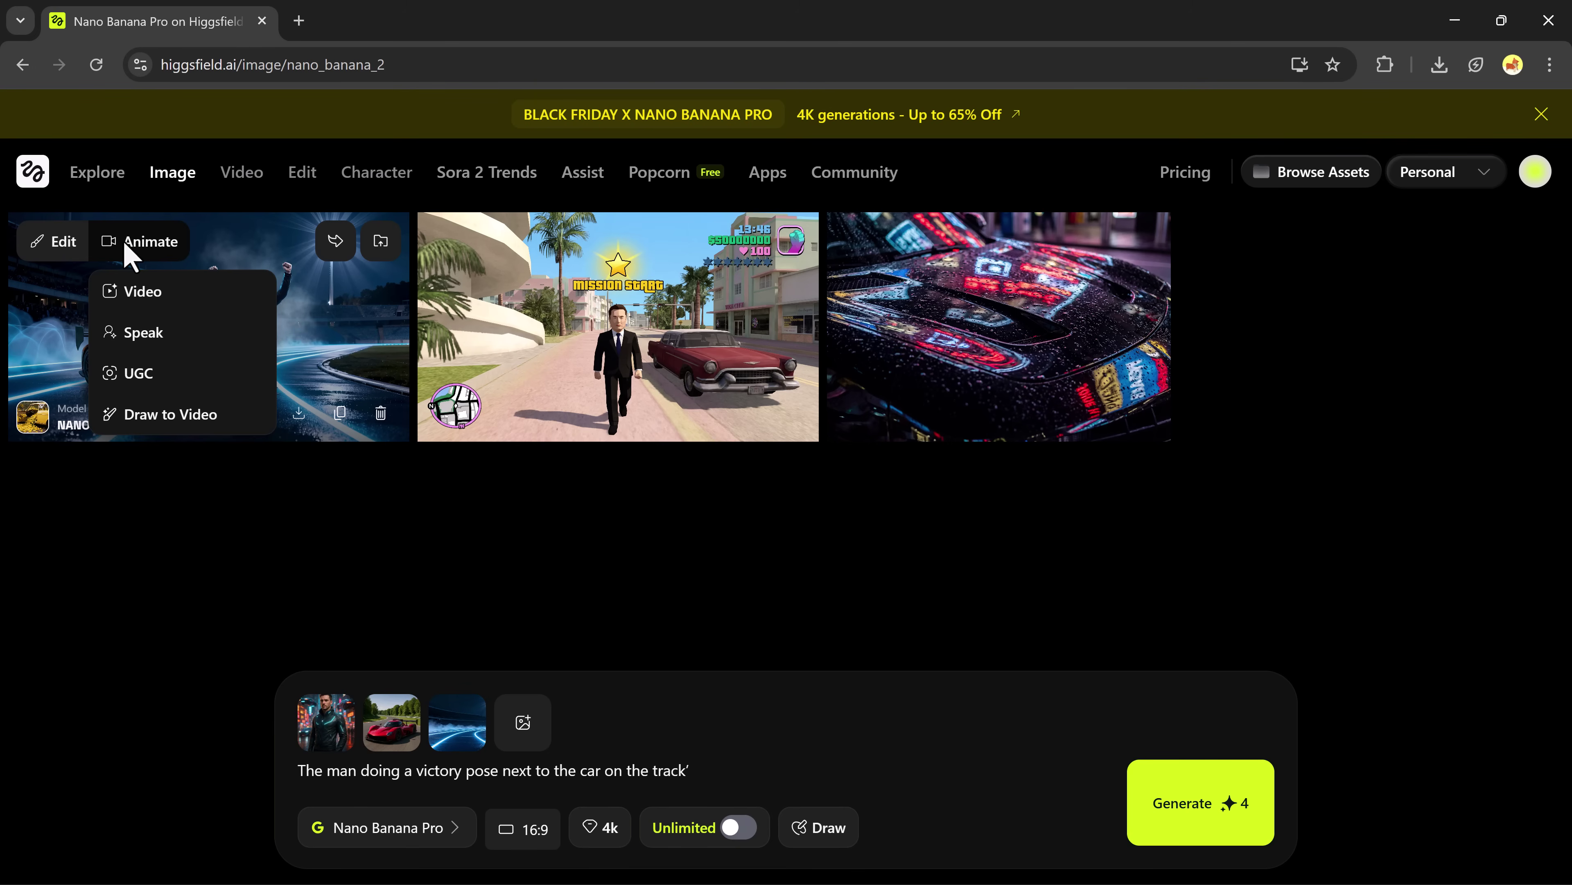
# - Animate the race-track image as a Kling 2.5 Turbo video and generate it
pyautogui.click(146, 304)
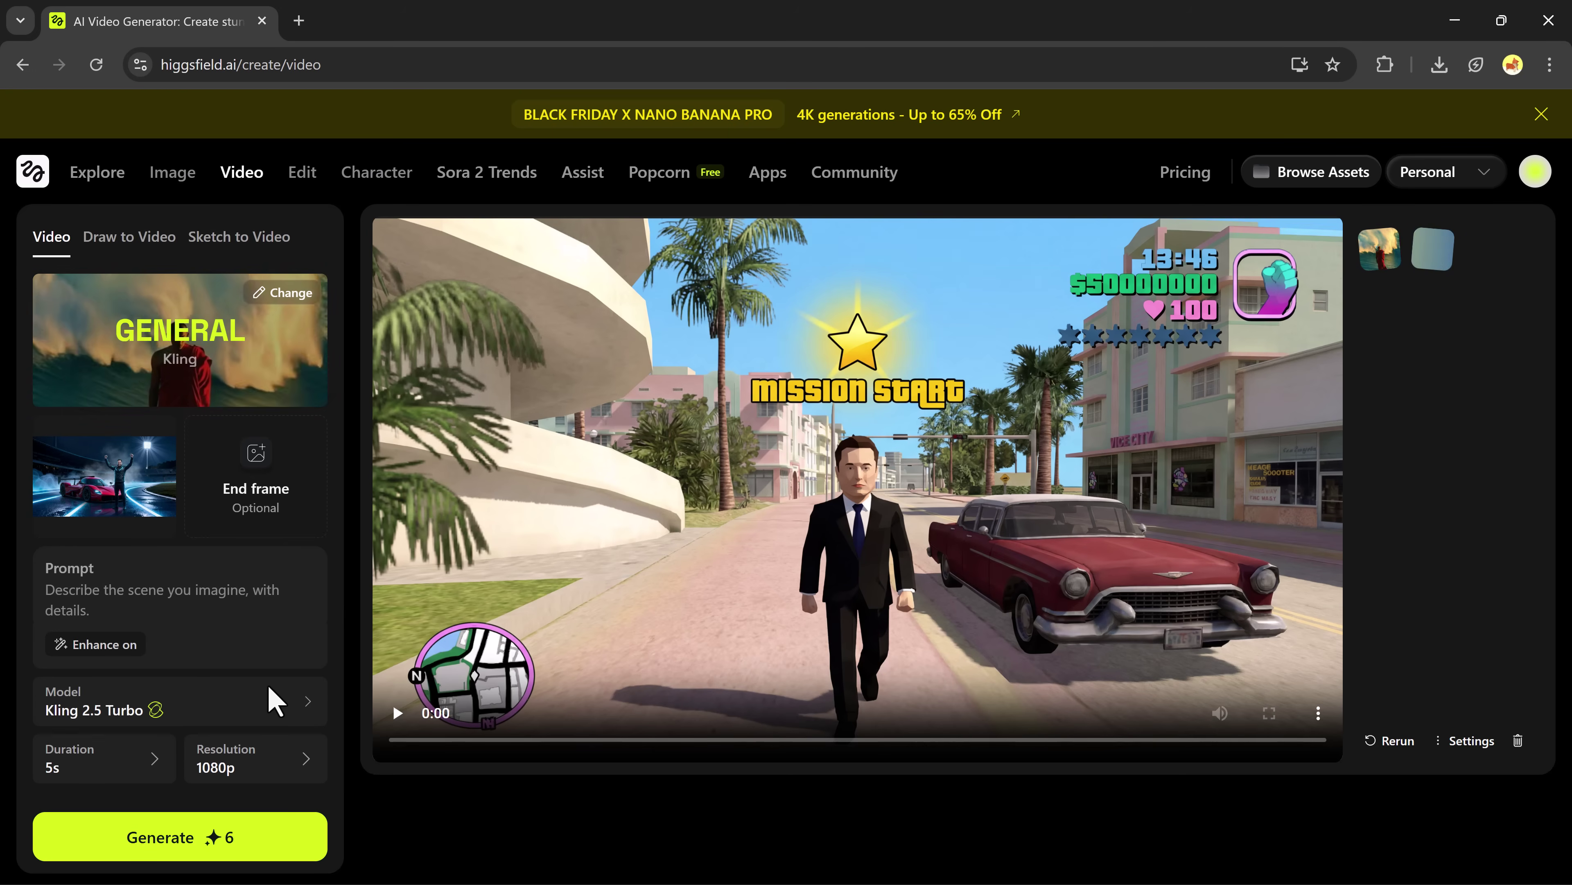
pyautogui.click(293, 704)
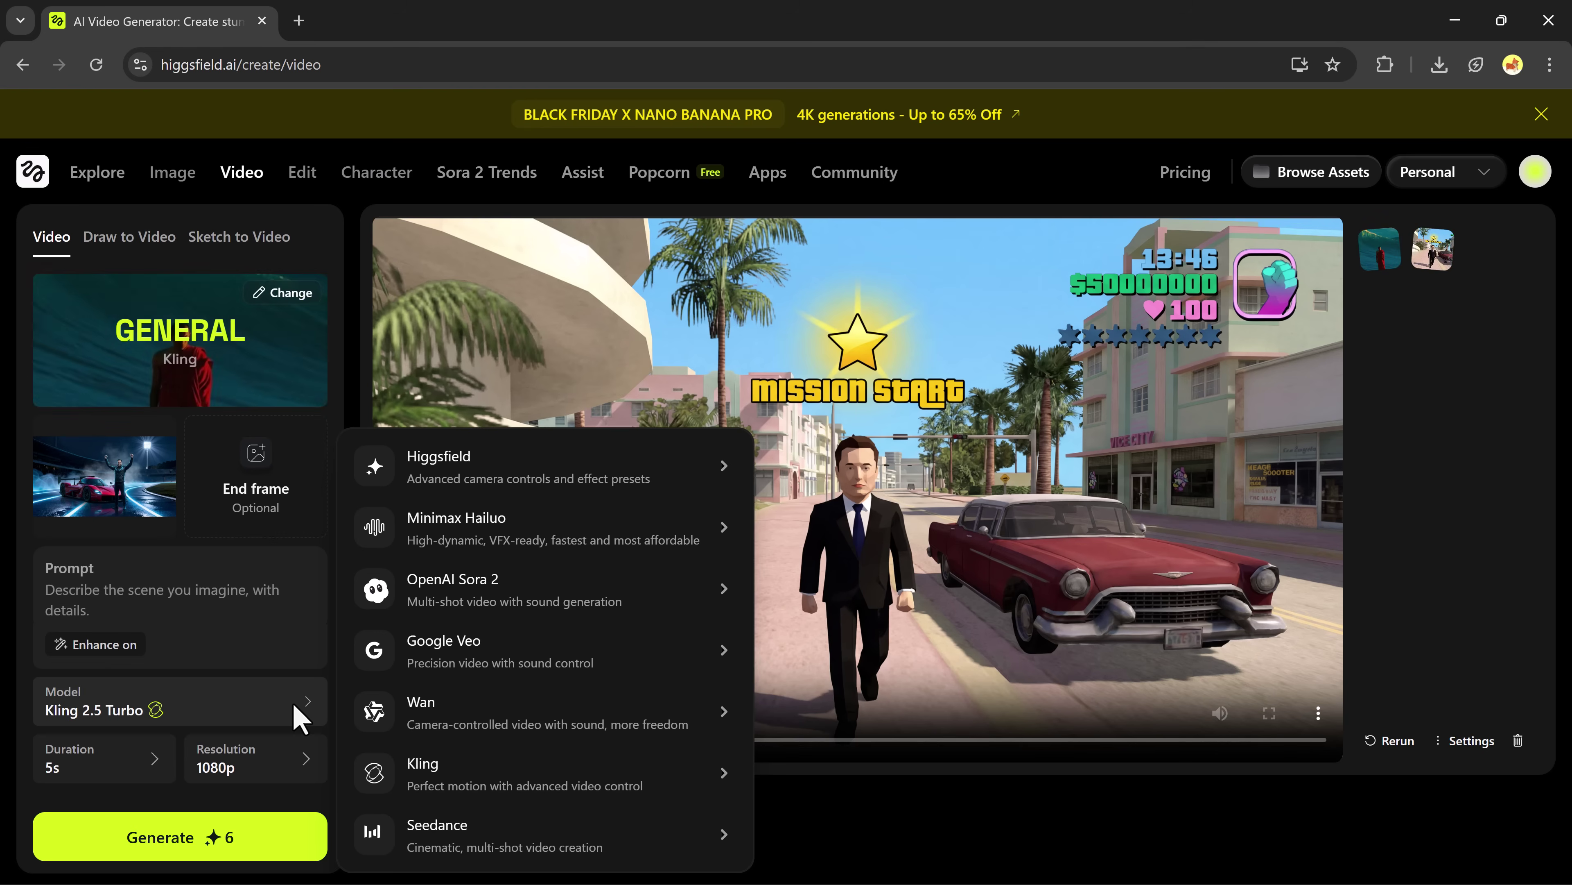
pyautogui.click(294, 704)
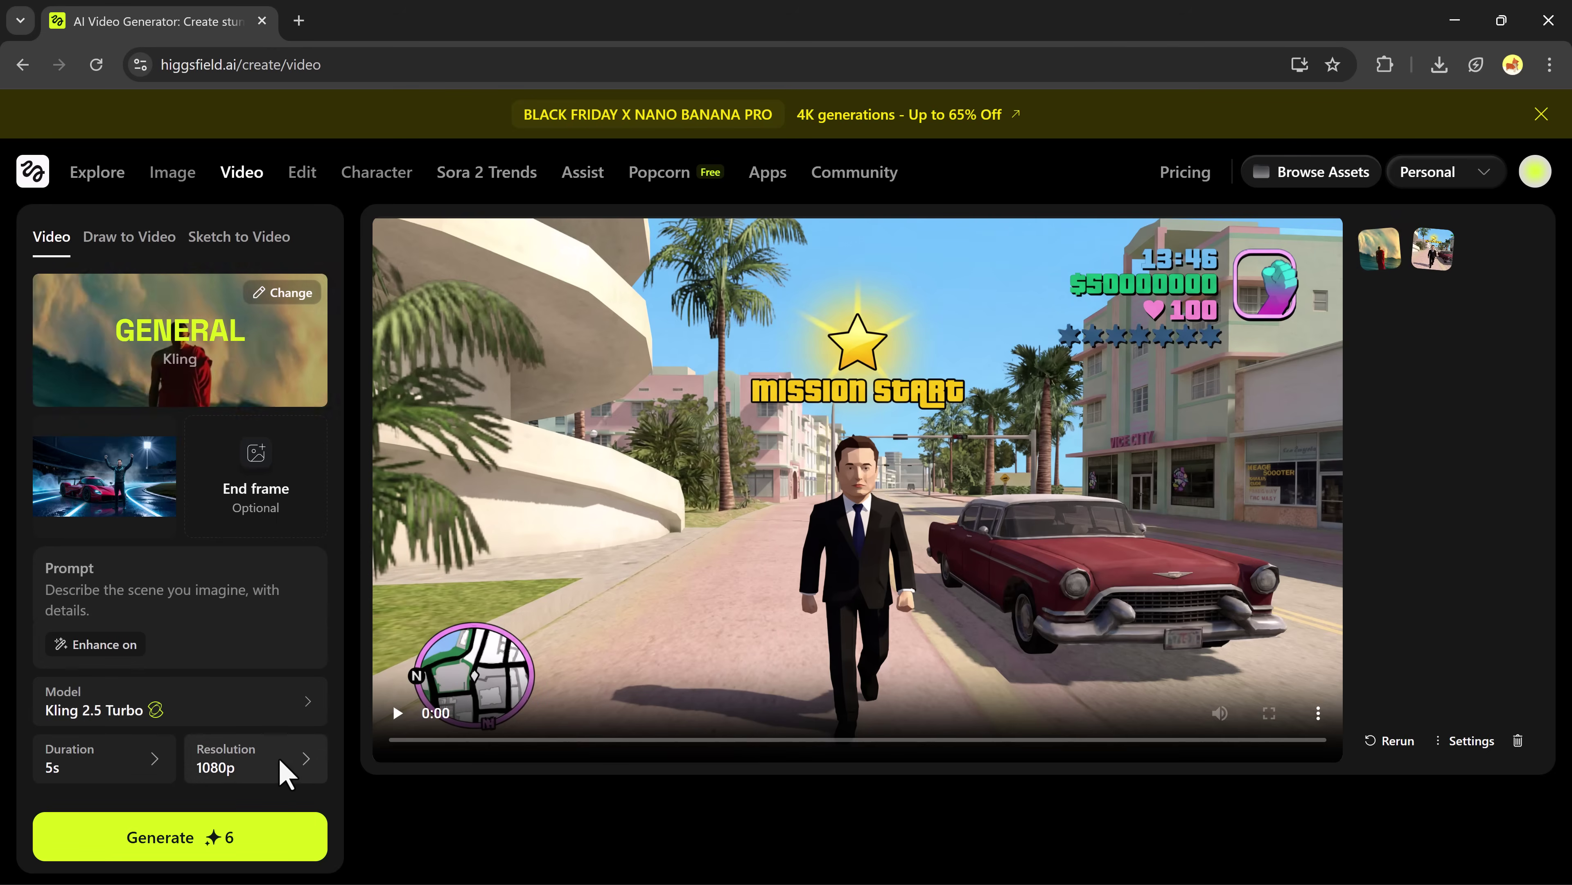
pyautogui.click(277, 836)
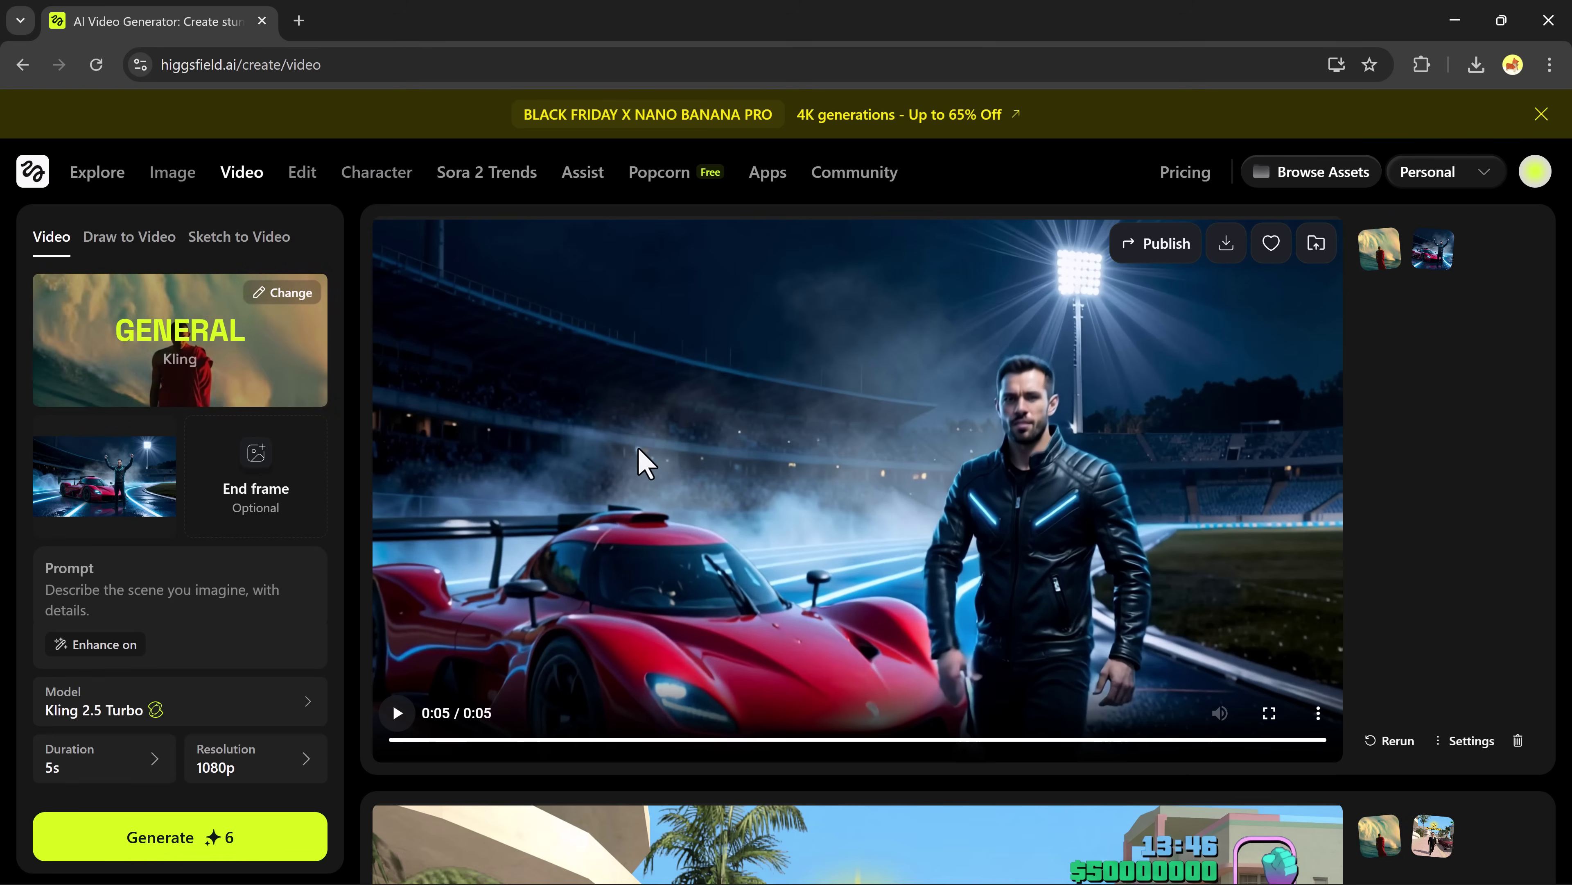
# - Browse the Explore gallery, enlarge a community image and step to the next one
pyautogui.click(98, 174)
pyautogui.scroll(-3, 774, 558)
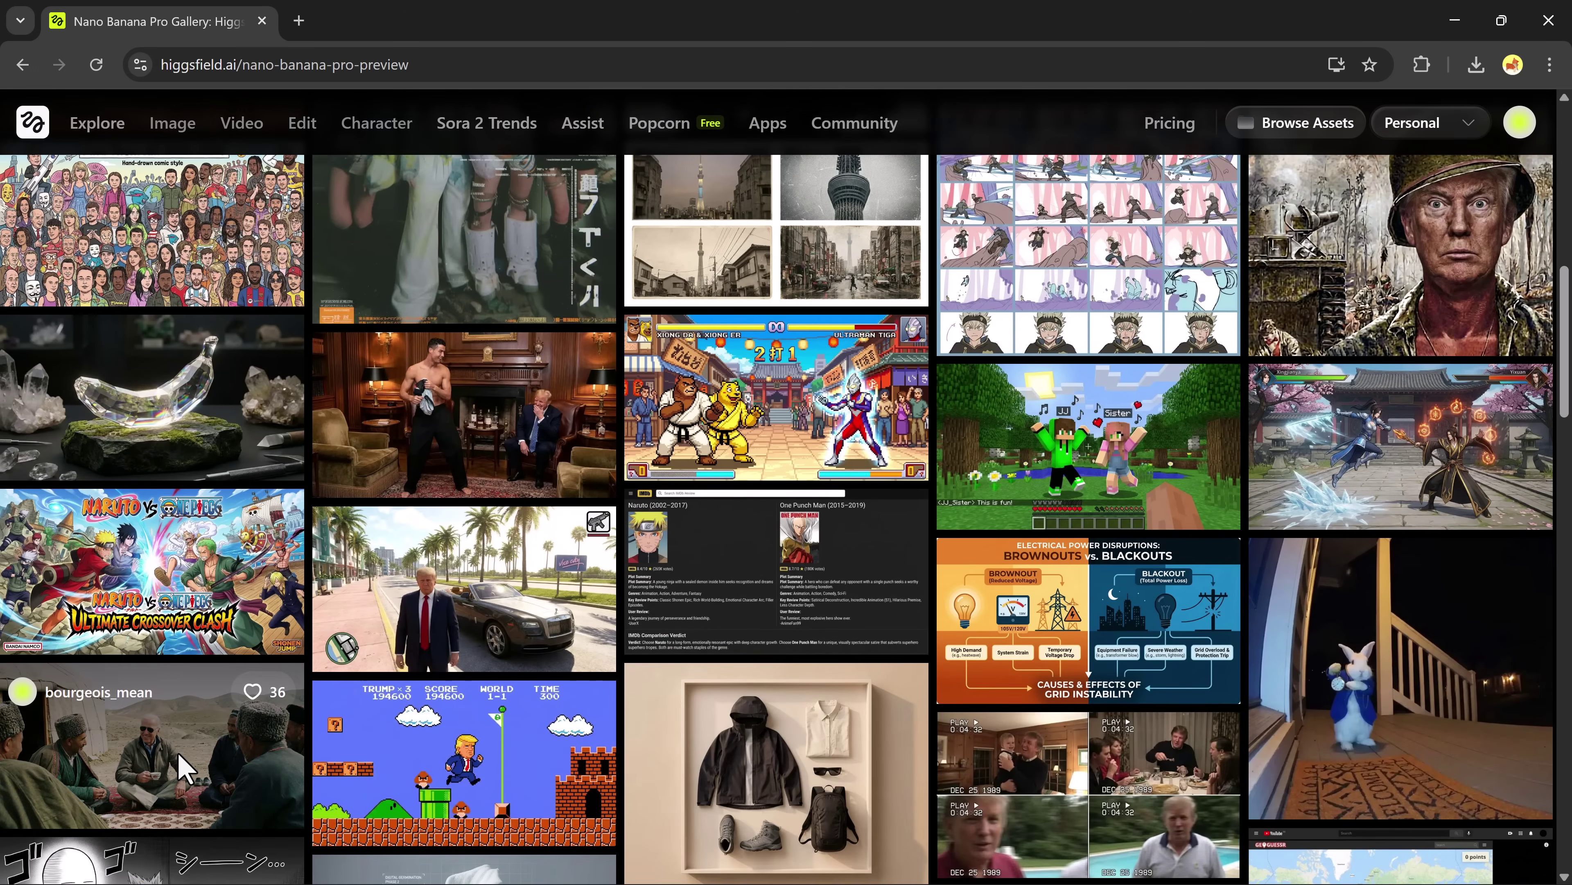
pyautogui.click(182, 768)
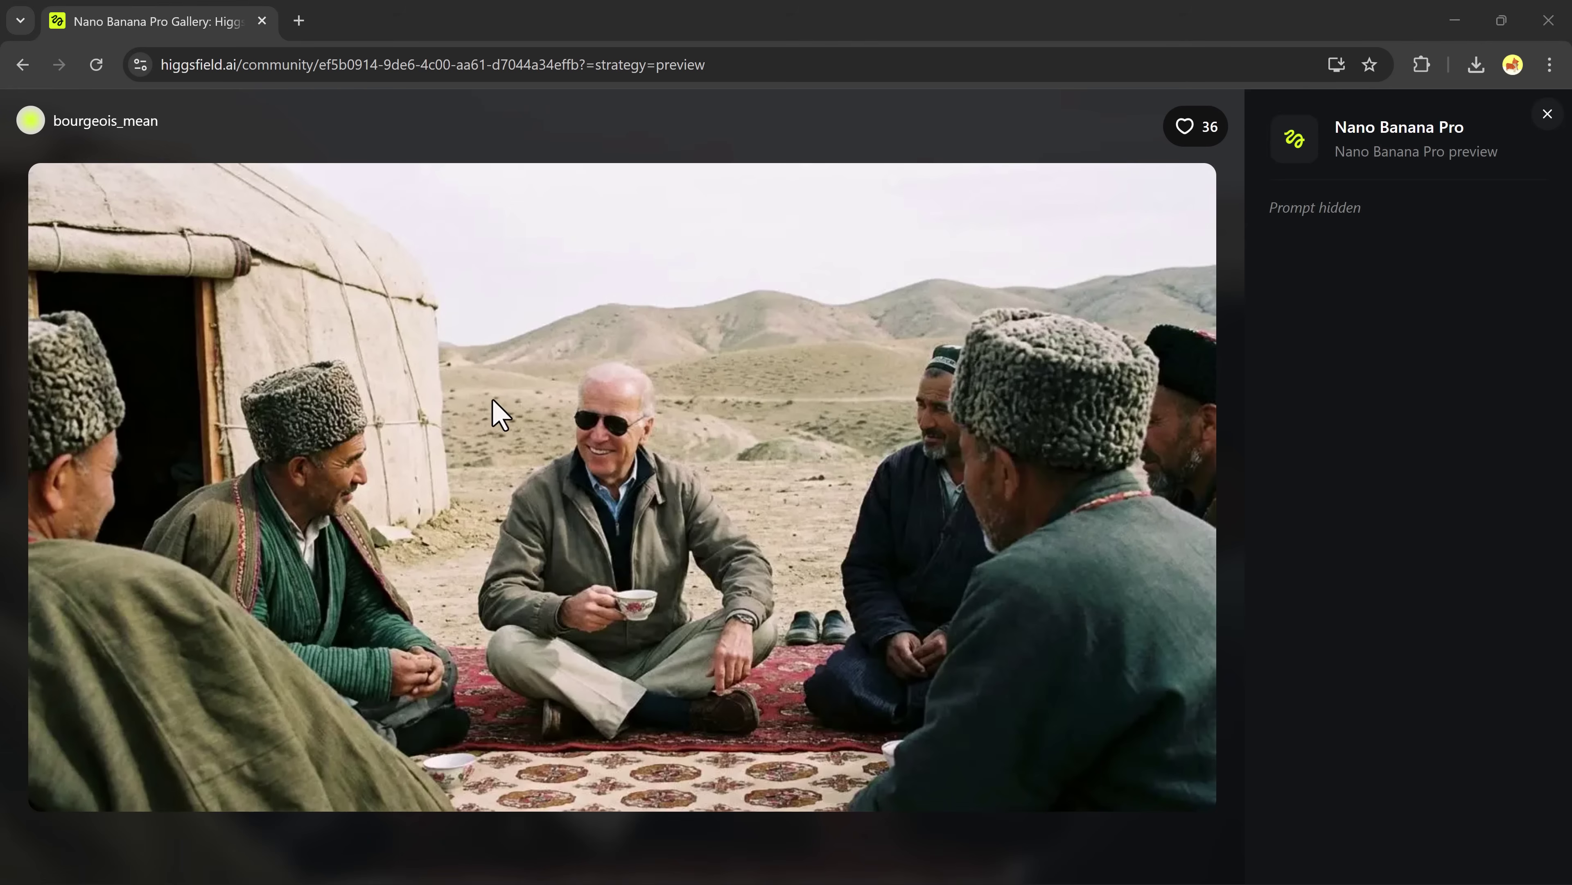
pyautogui.press('Right')
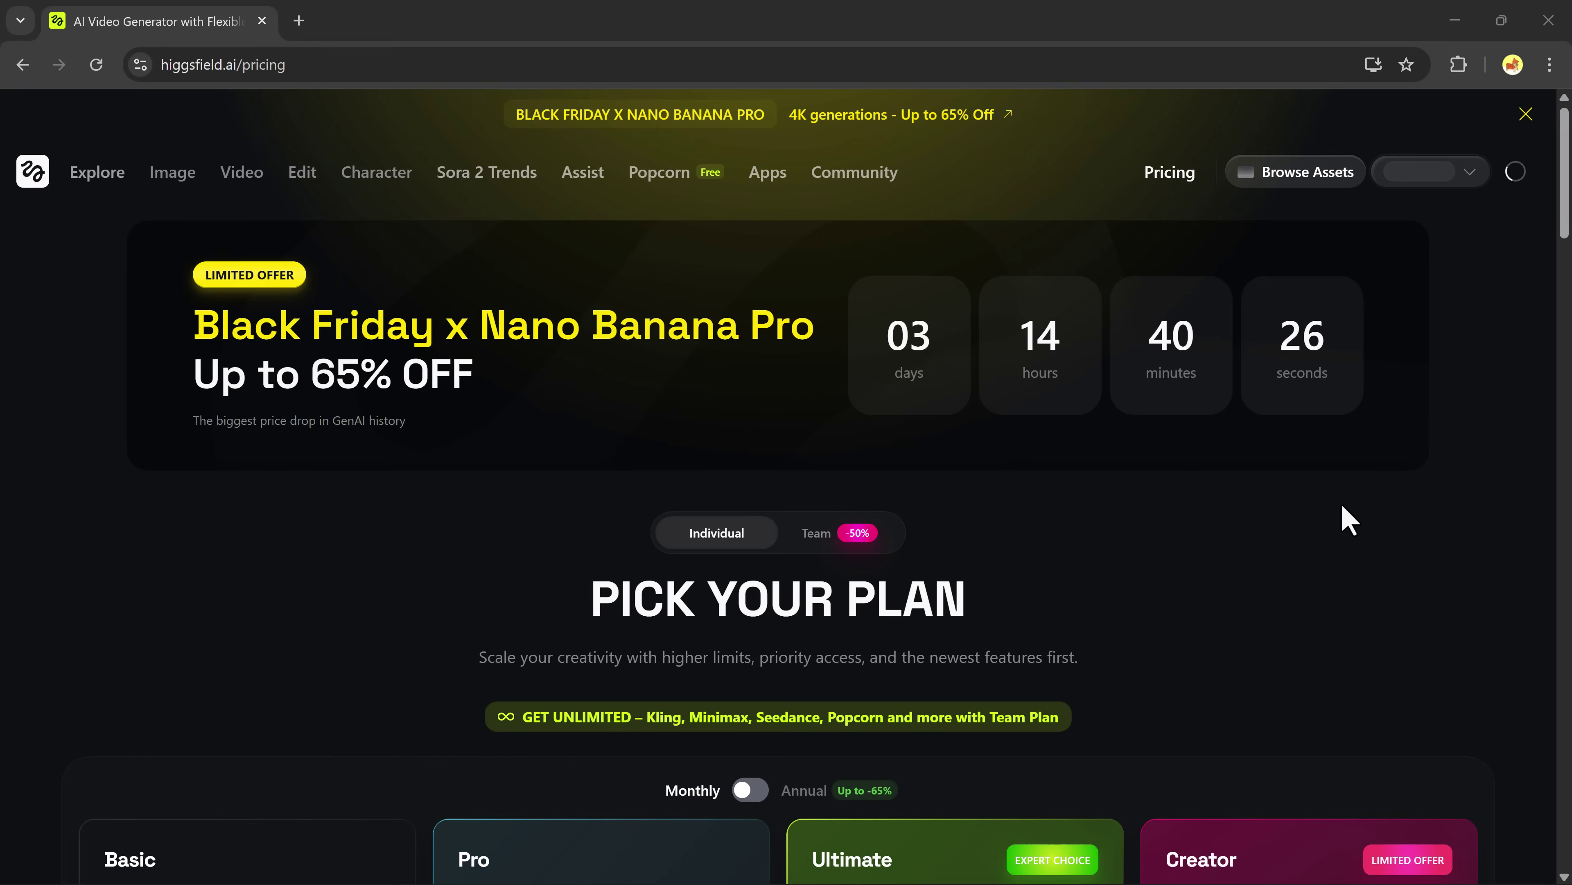
# - Scroll down to the Basic, Pro, Ultimate and Creator plan cards
pyautogui.scroll(-6, 1342, 503)
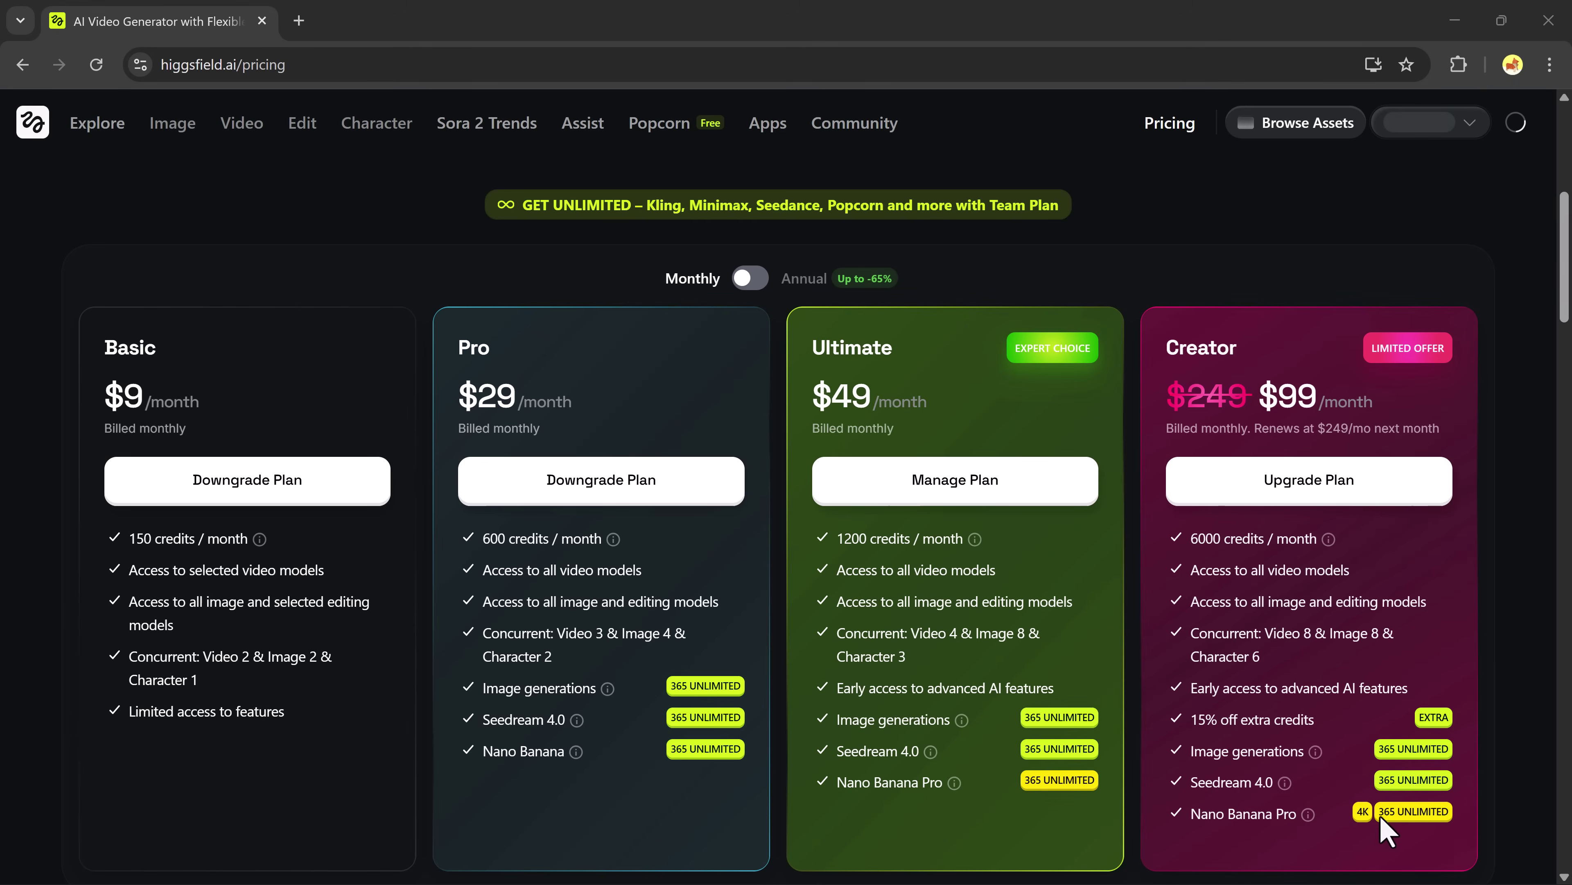
# - Switch plan prices to annual billing, then close the image preview back to the gallery
pyautogui.moveTo(1207, 817)
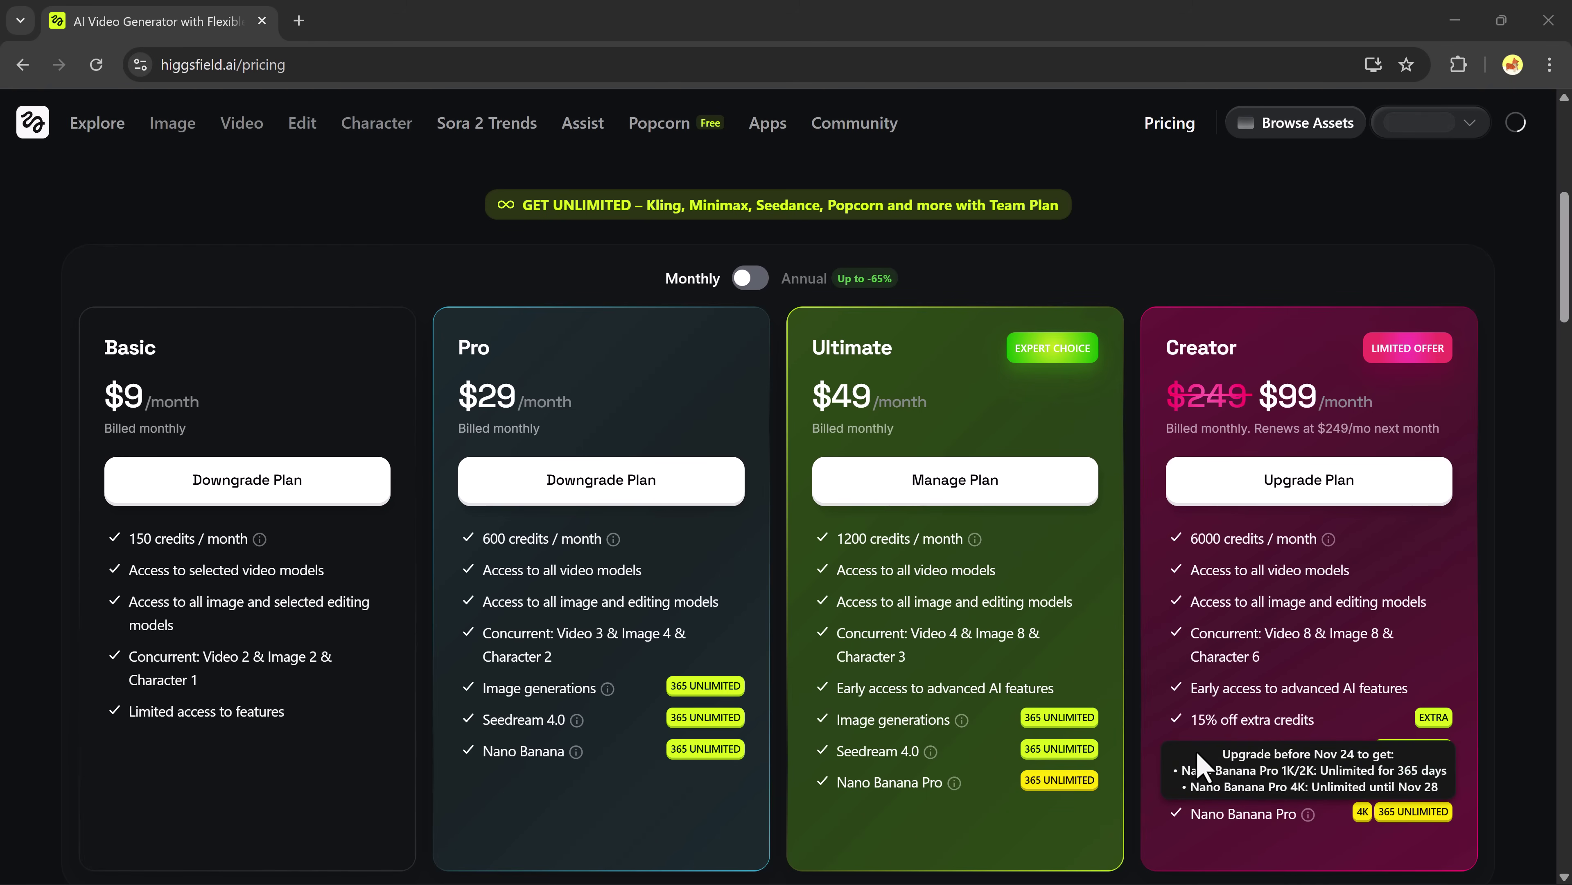
pyautogui.click(752, 278)
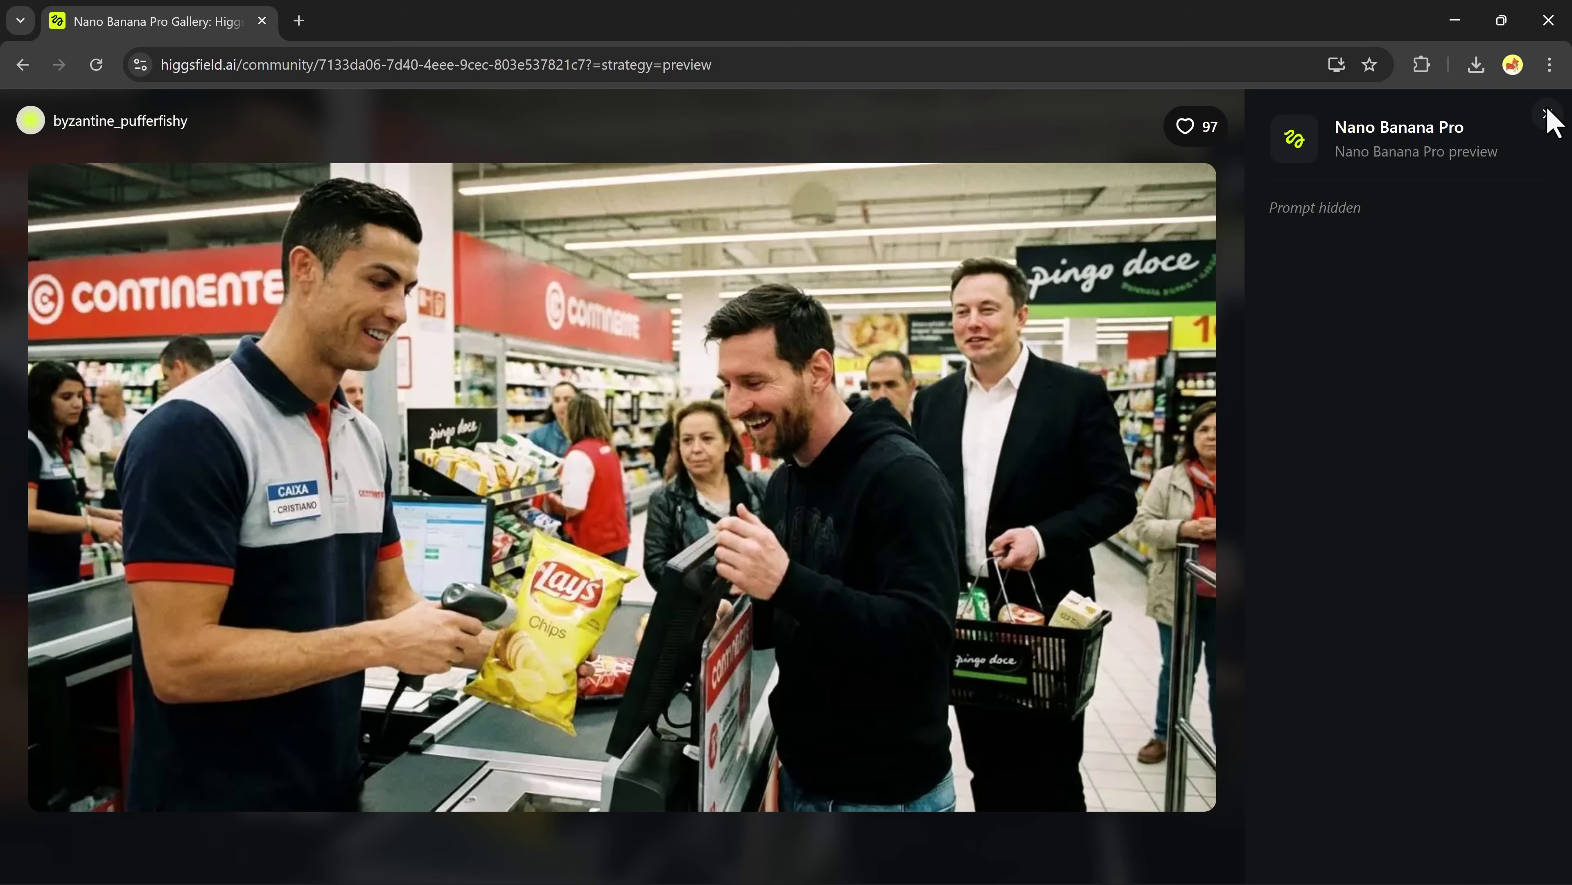
pyautogui.click(1547, 114)
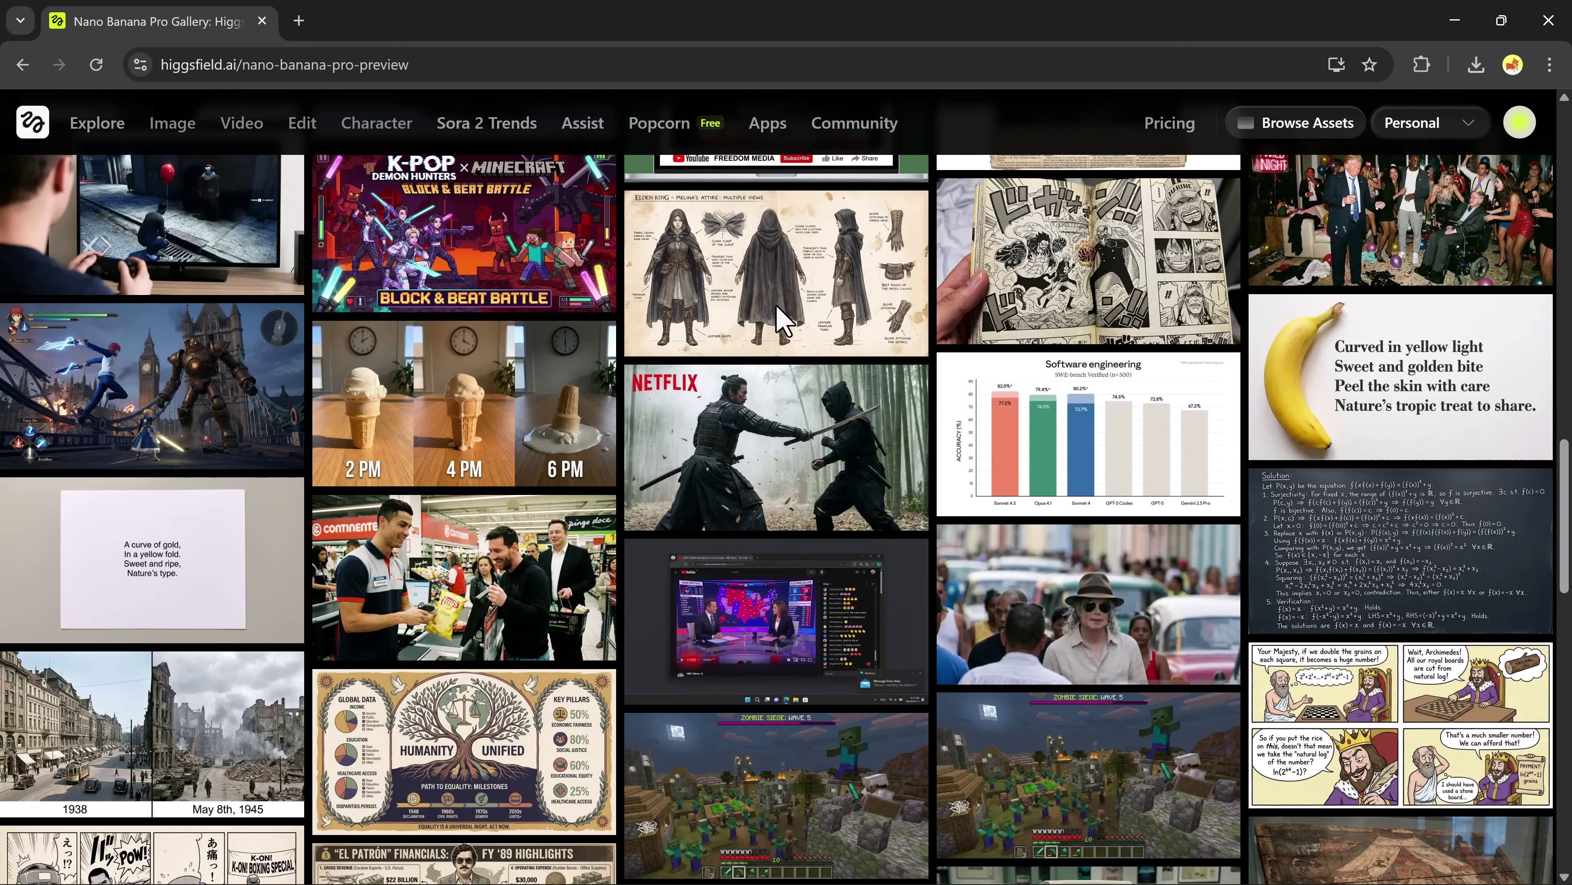